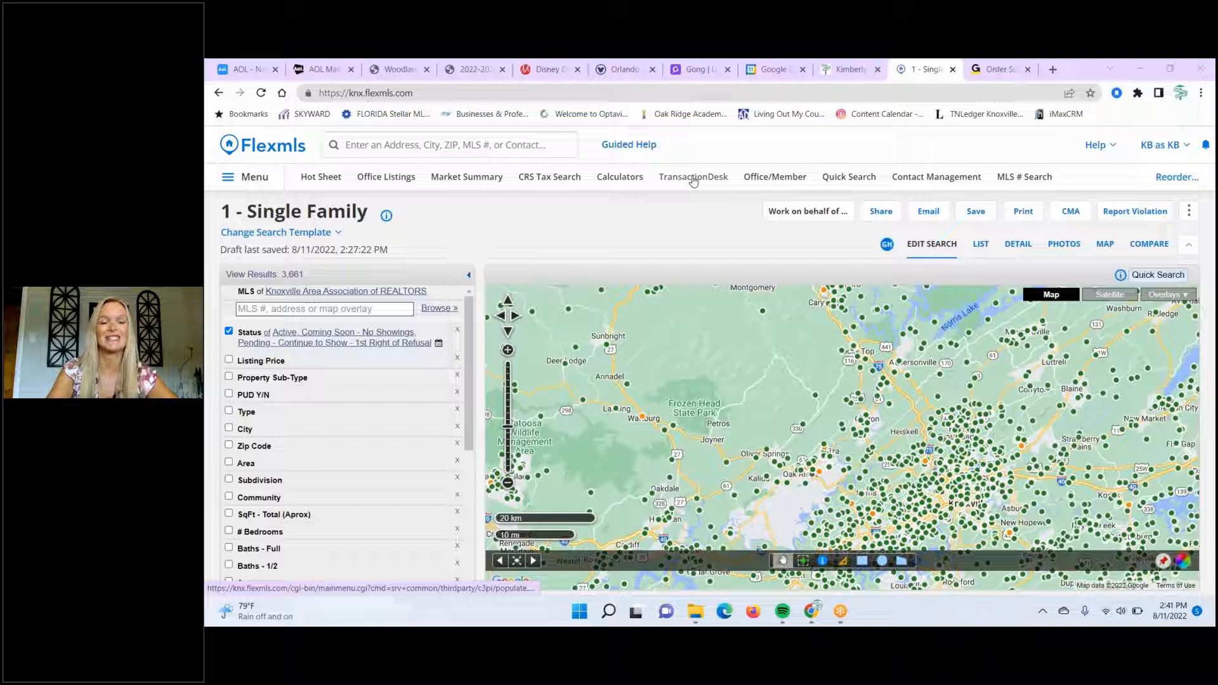
- Open the Flexmls hamburger menu to show the site's functions
click(249, 183)
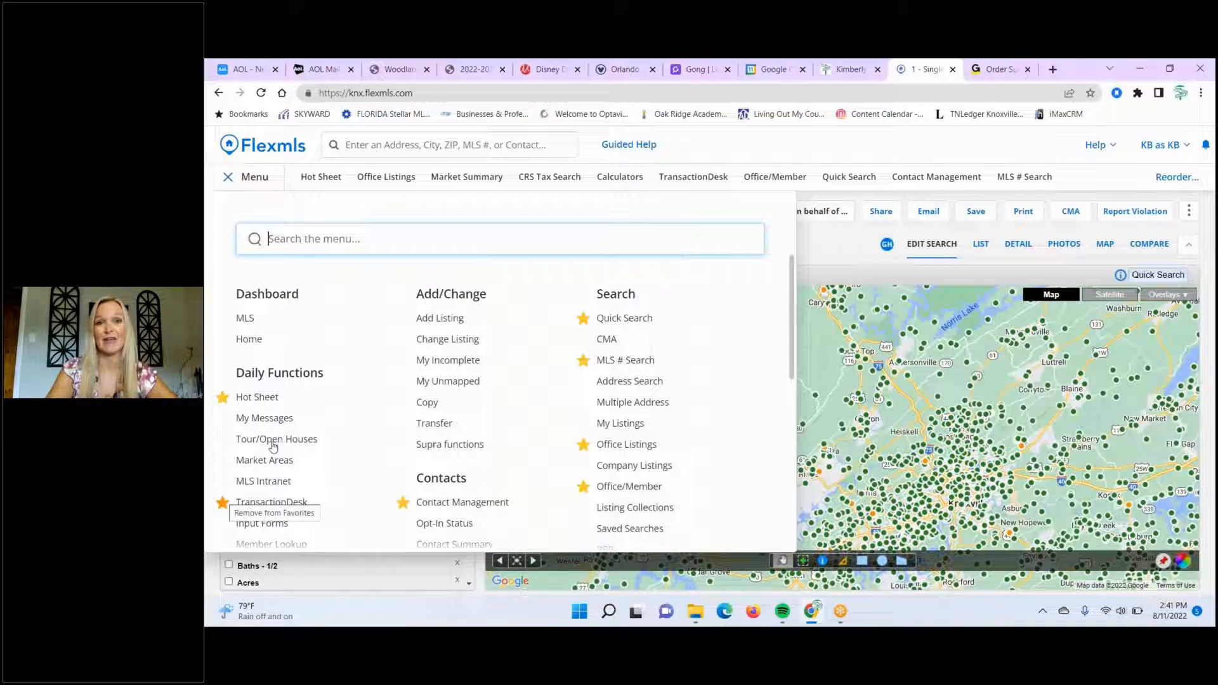
- Launch TransactionDesk from the Flexmls nav bar and go to its Transactions list
click(707, 183)
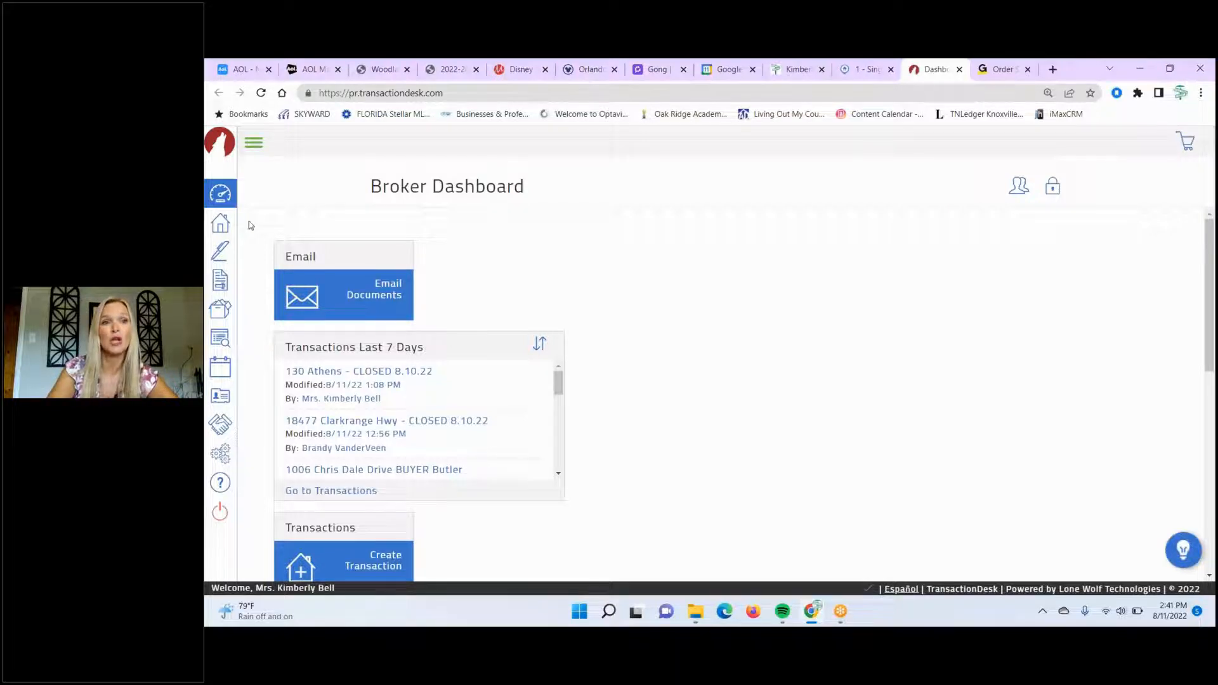
click(220, 225)
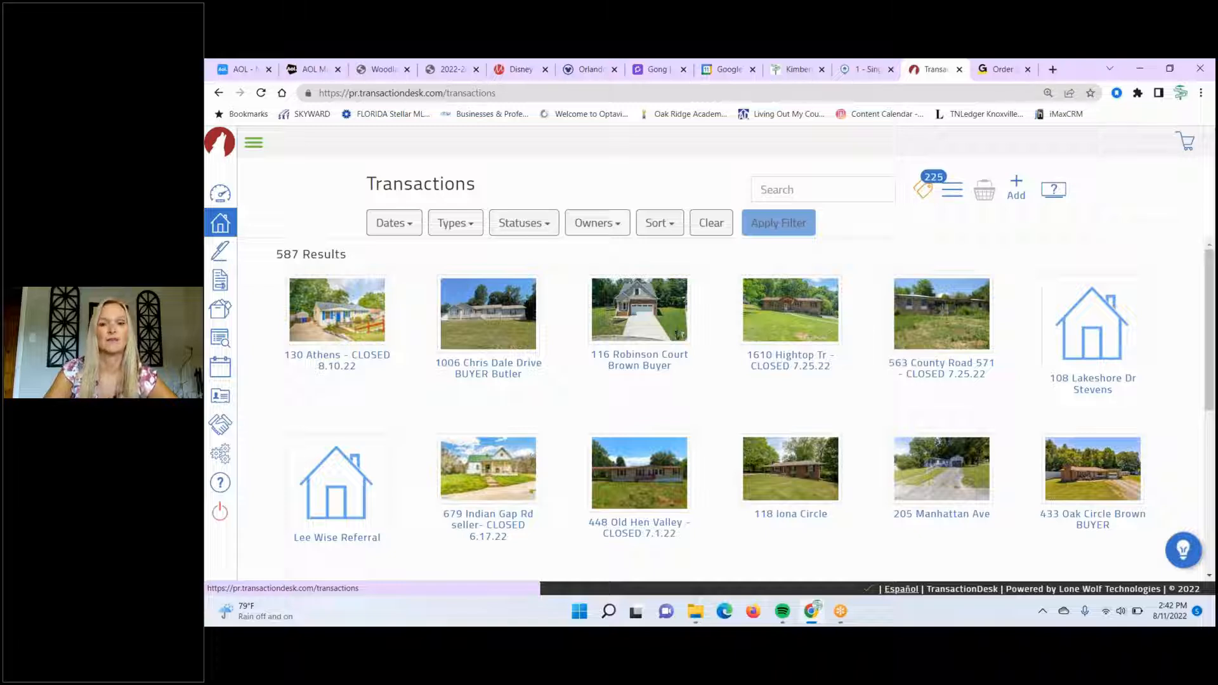
click(800, 480)
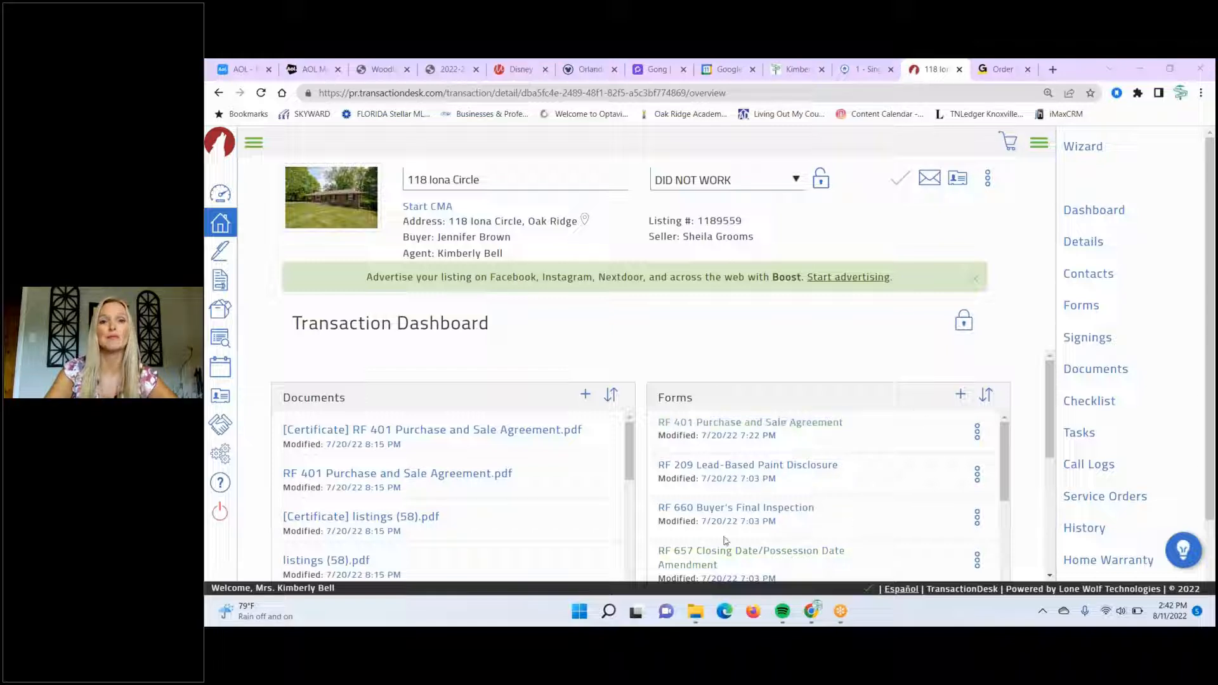
- From The REAL ESTATE Office folder, add TREO Closing, Residential Contract (Buyer) and Residential Listing (Seller) checklists
click(1085, 312)
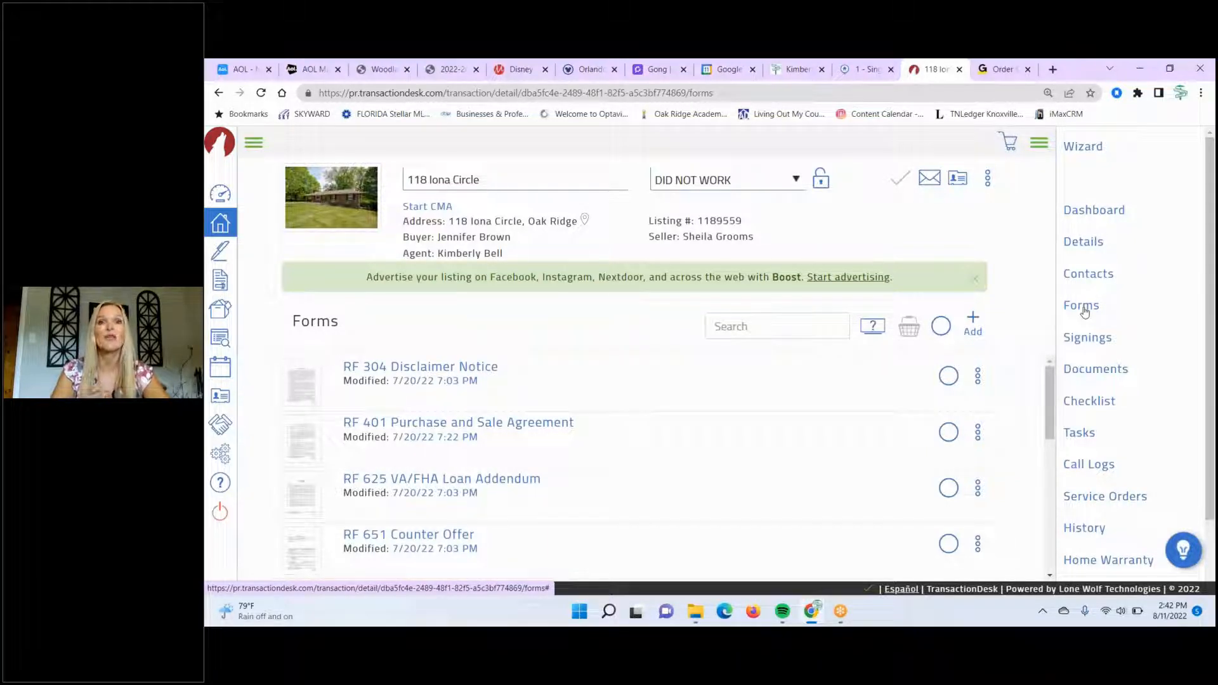
click(973, 321)
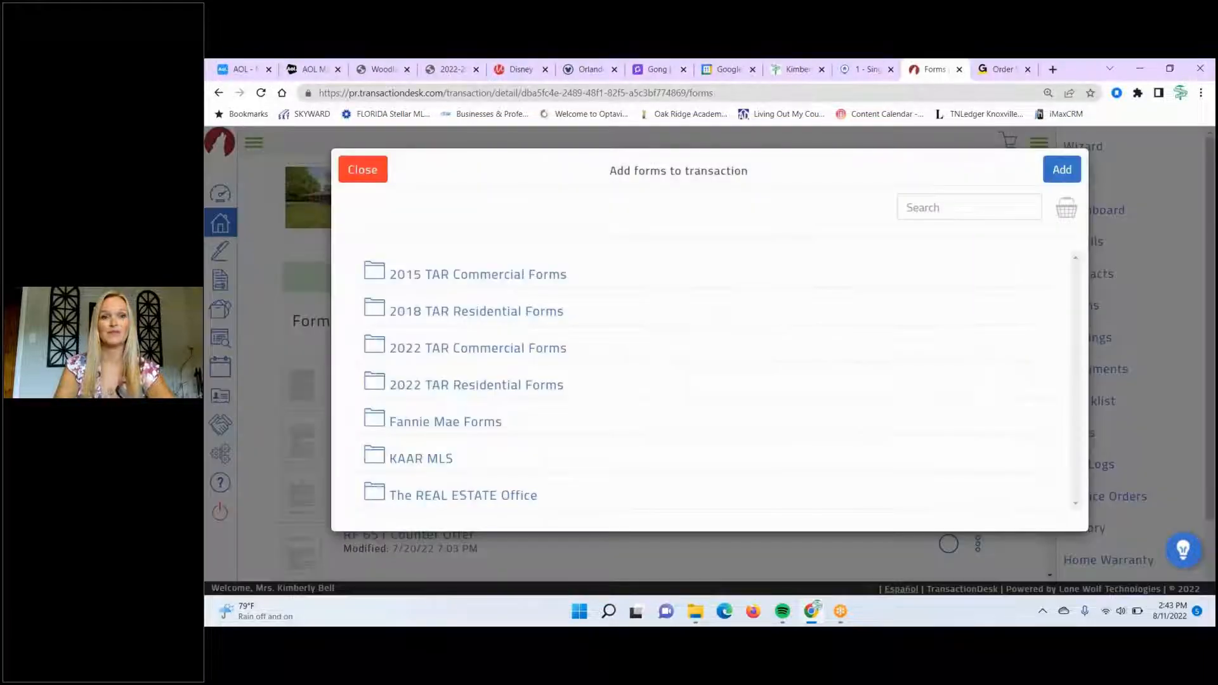
click(462, 498)
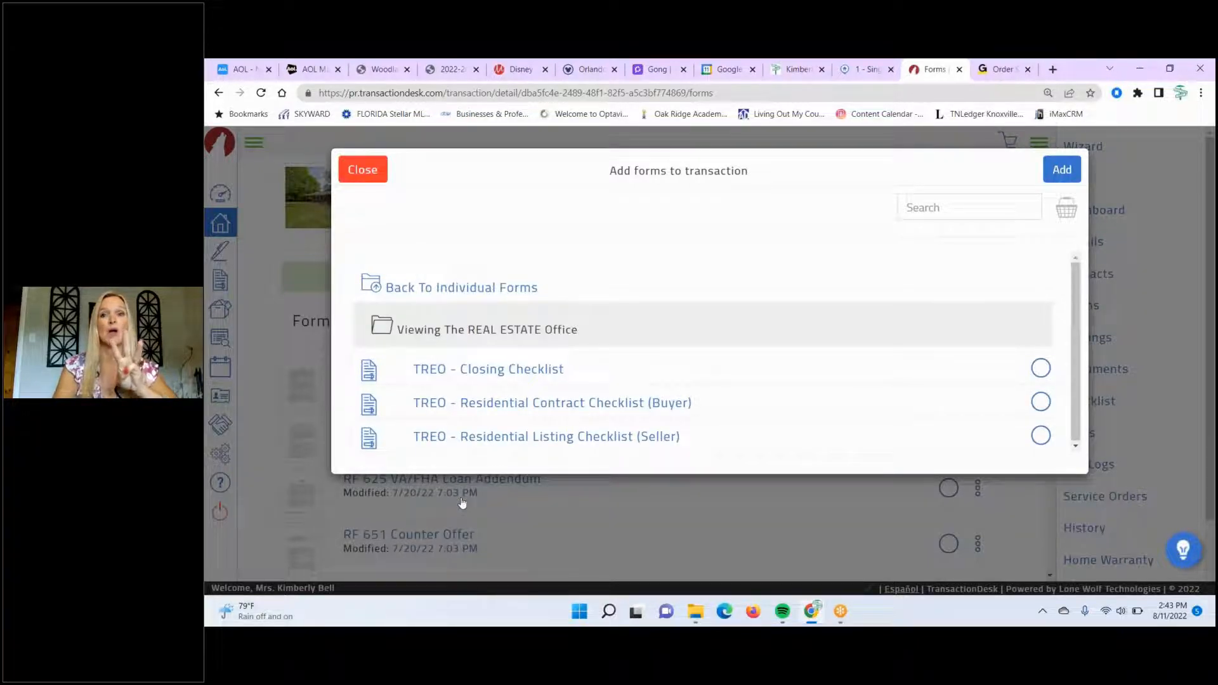
click(1042, 371)
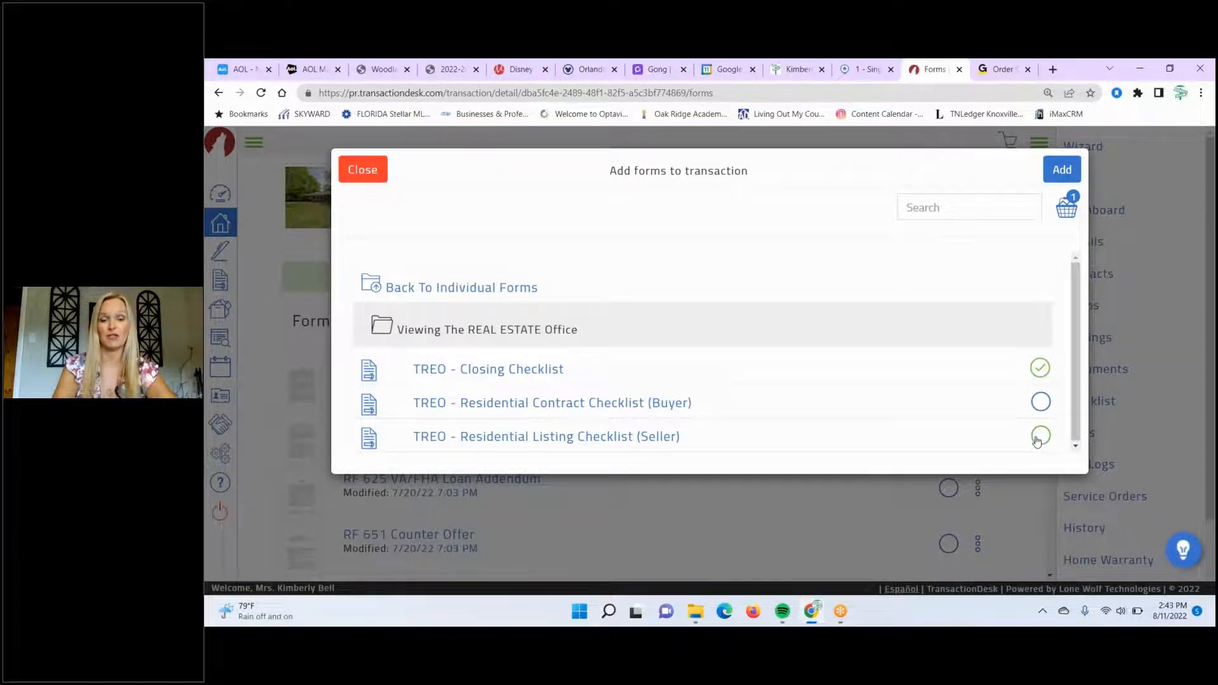
click(1040, 401)
click(1040, 437)
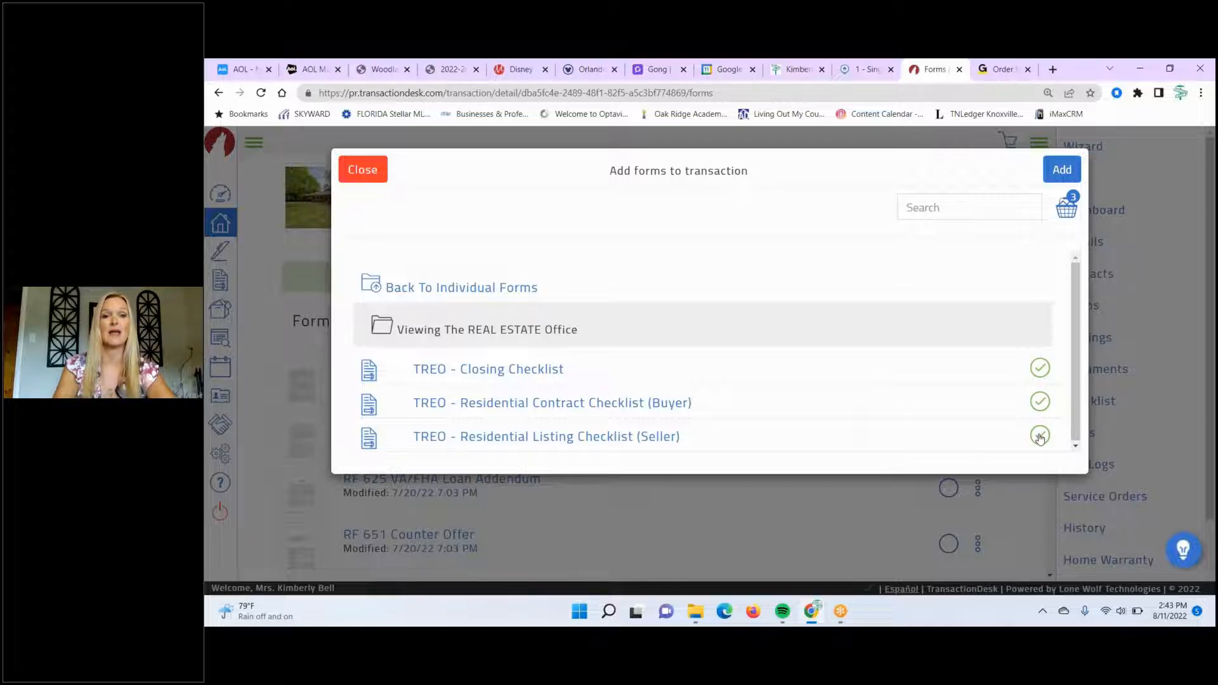
click(1060, 168)
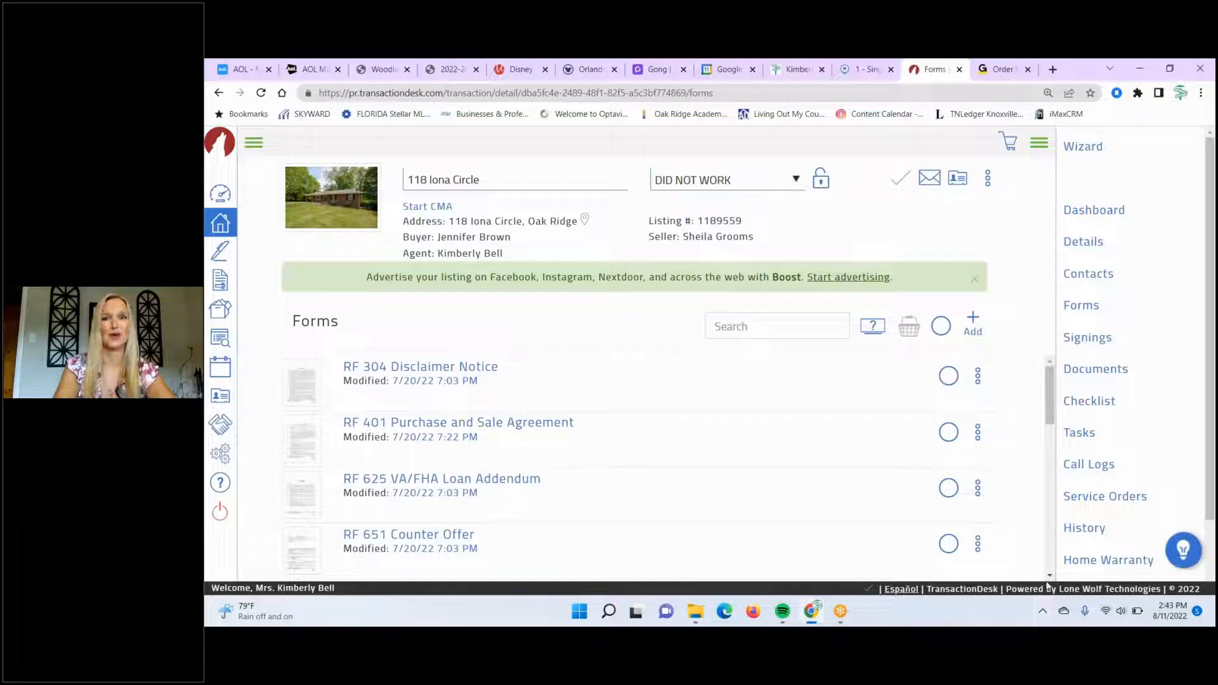
scroll(1048, 585, down, 4)
- Open TREO - Residential Contract Checklist (Buyer) from the transaction's Forms list
scroll(1048, 585, down, 2)
scroll(1047, 584, down, 4)
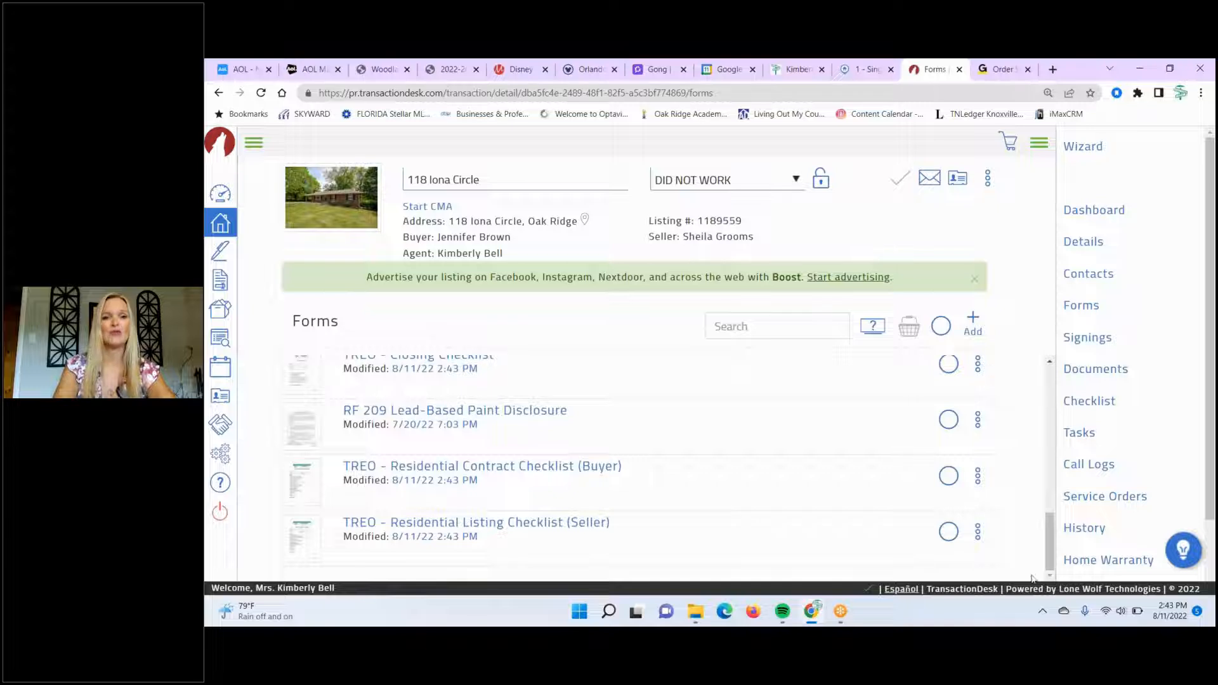
click(482, 466)
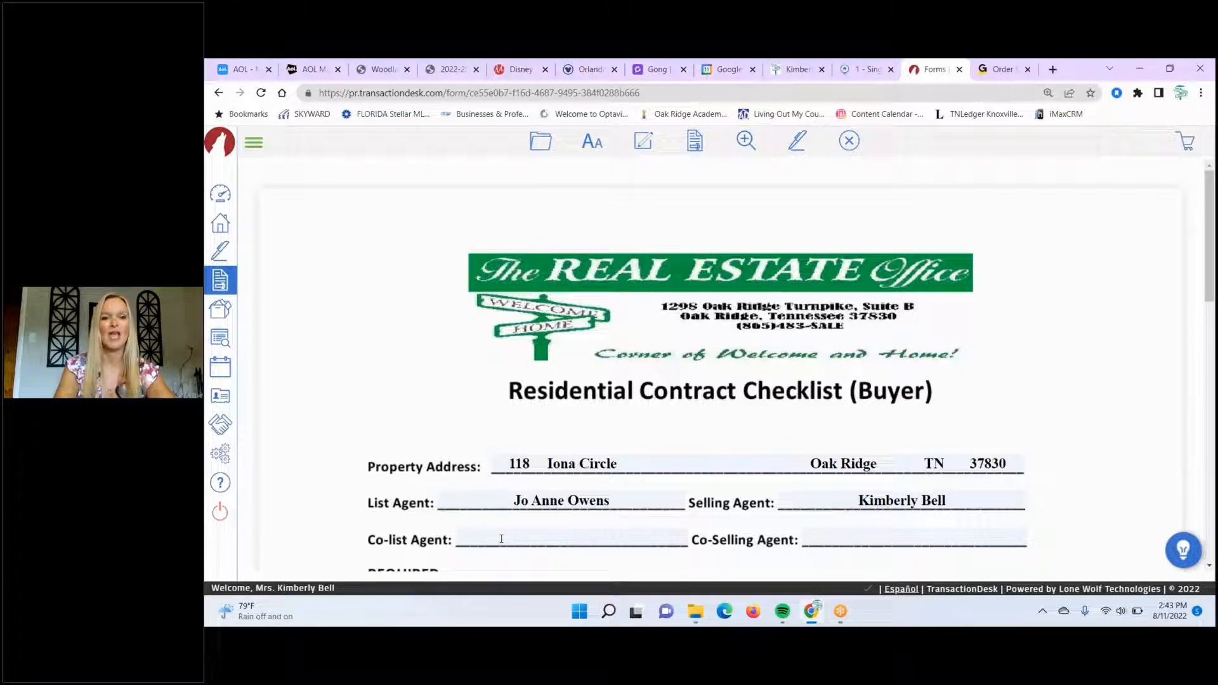
click(1209, 566)
- Tick RF141, RF302, RF305, RF401, RF655 and Counters/Addendums/Amendments on the buyer checklist
click(1208, 566)
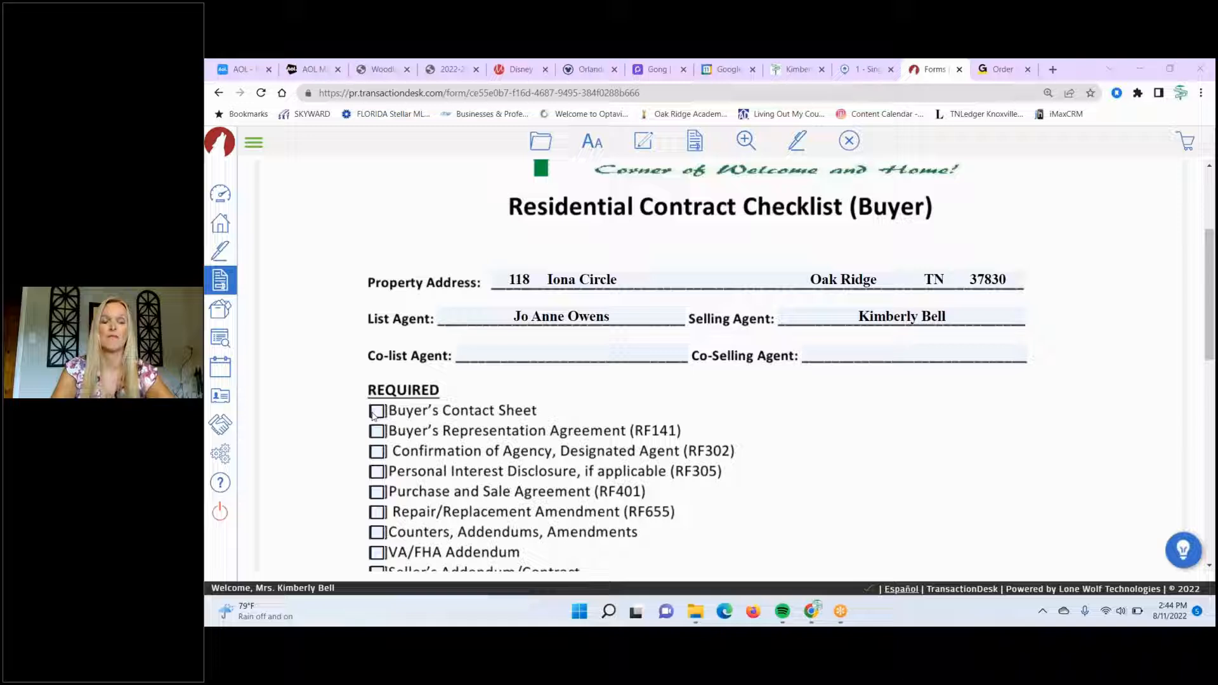
click(376, 432)
click(377, 452)
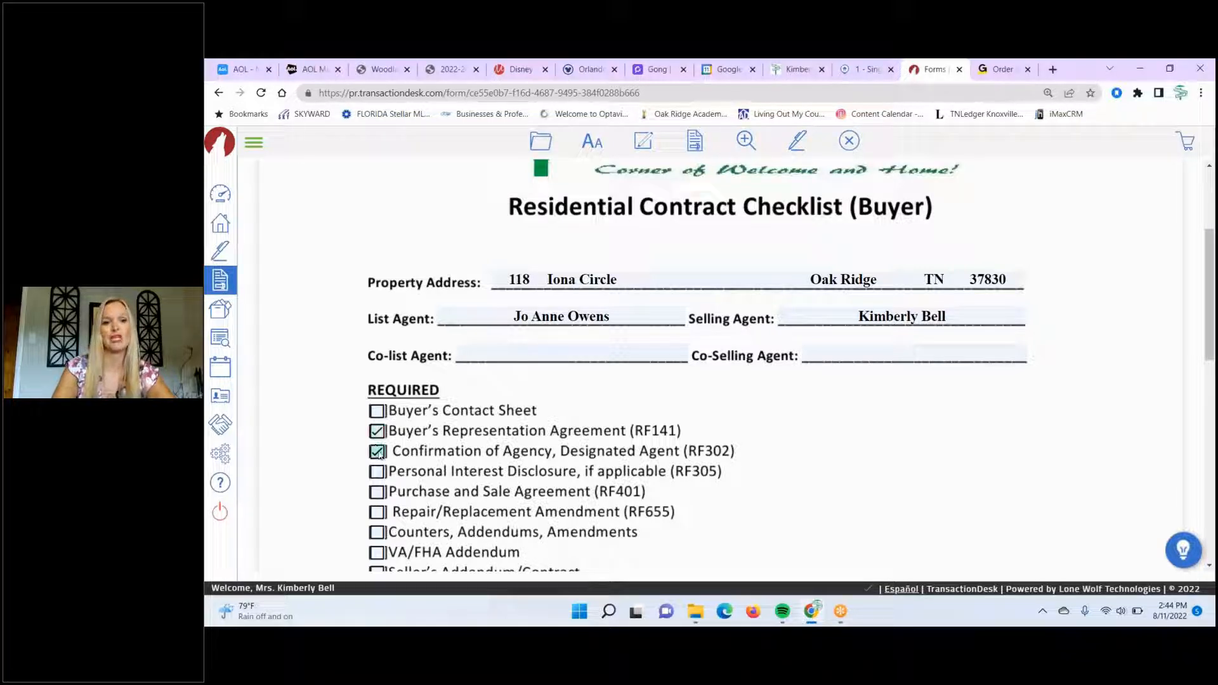
click(377, 472)
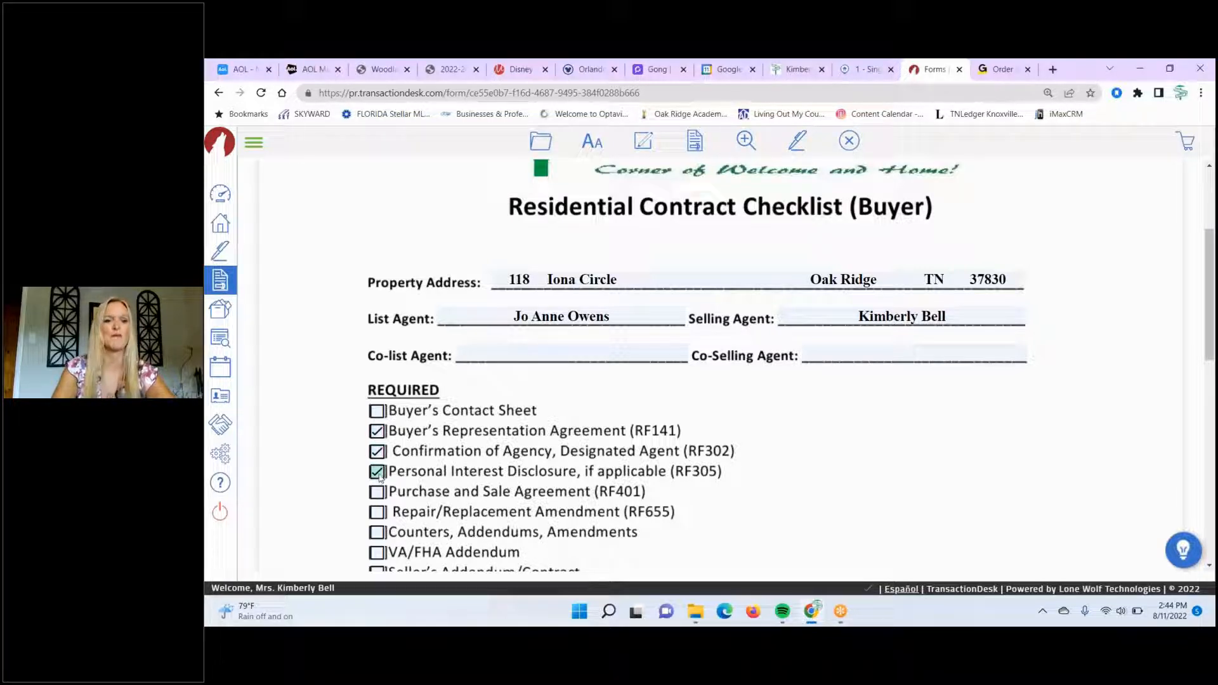
click(377, 493)
click(378, 514)
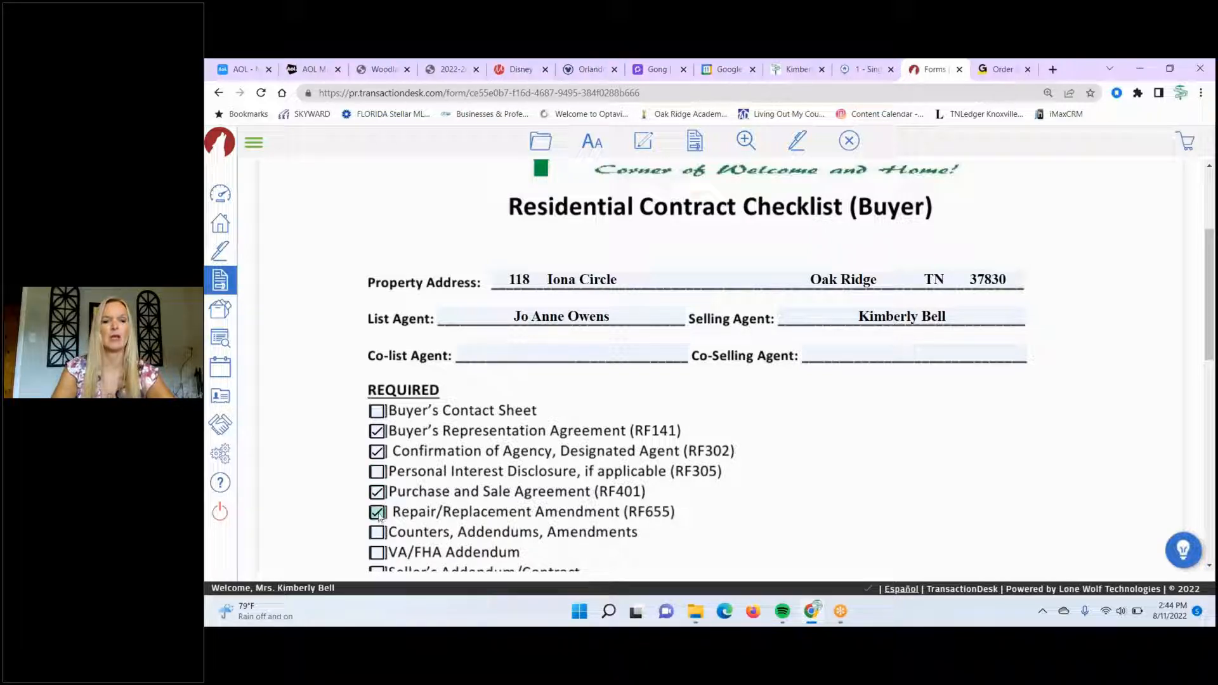
click(379, 533)
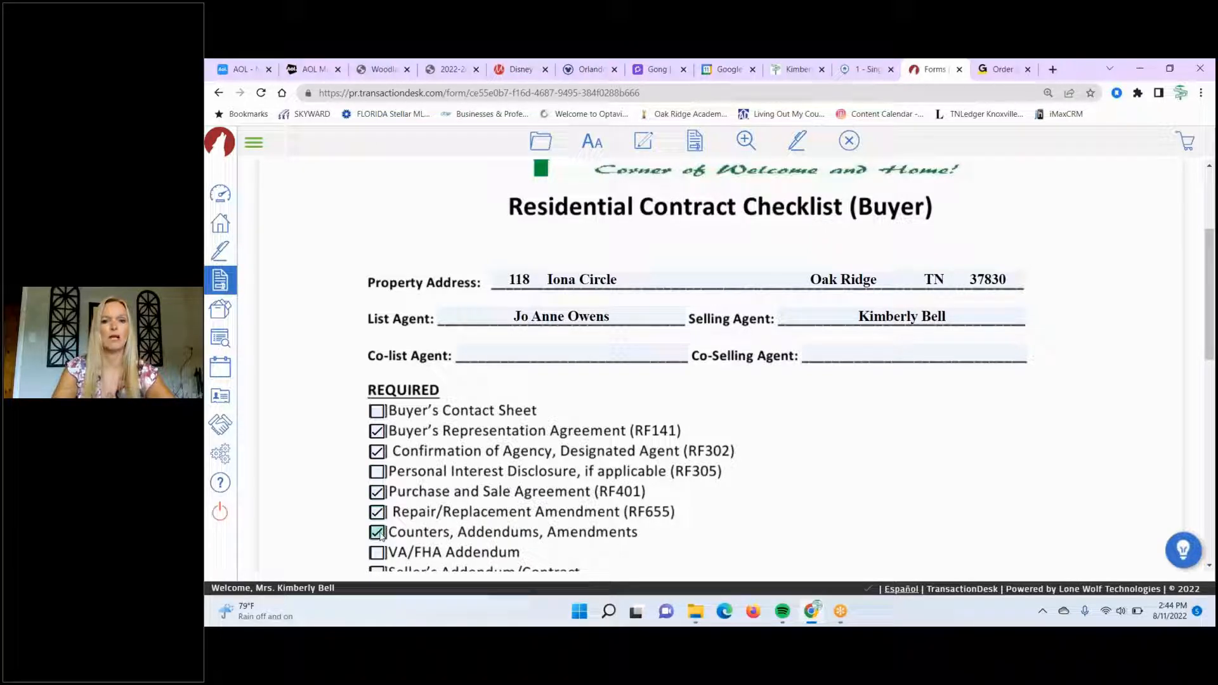
- Tick property condition disclosure, CRS Tax Records, MLS Brief, RF304, earnest money check and proof of funds
scroll(380, 536, down, 5)
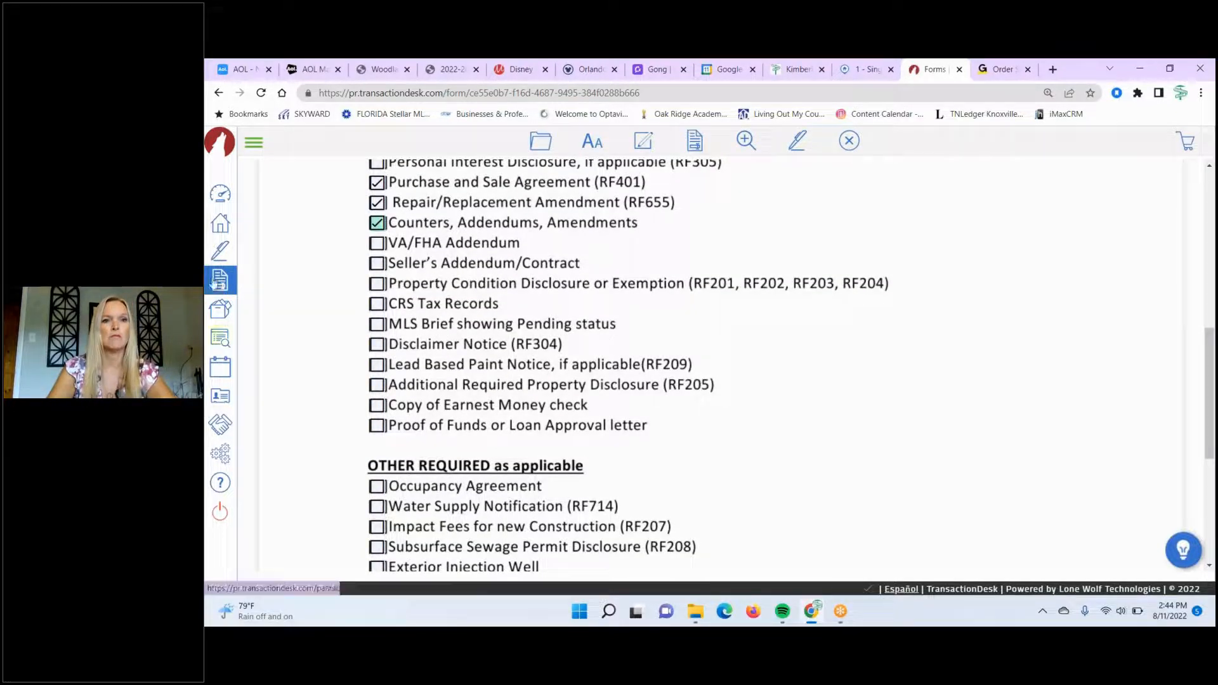
click(378, 286)
click(378, 325)
click(378, 324)
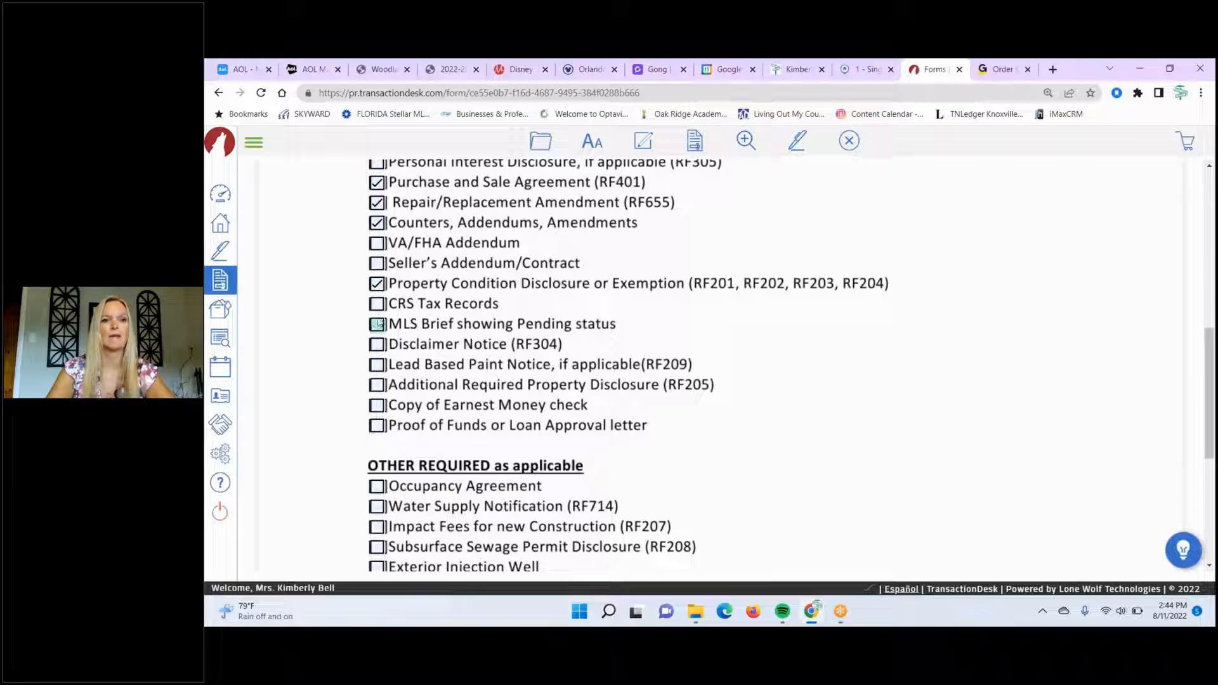
click(378, 304)
click(378, 324)
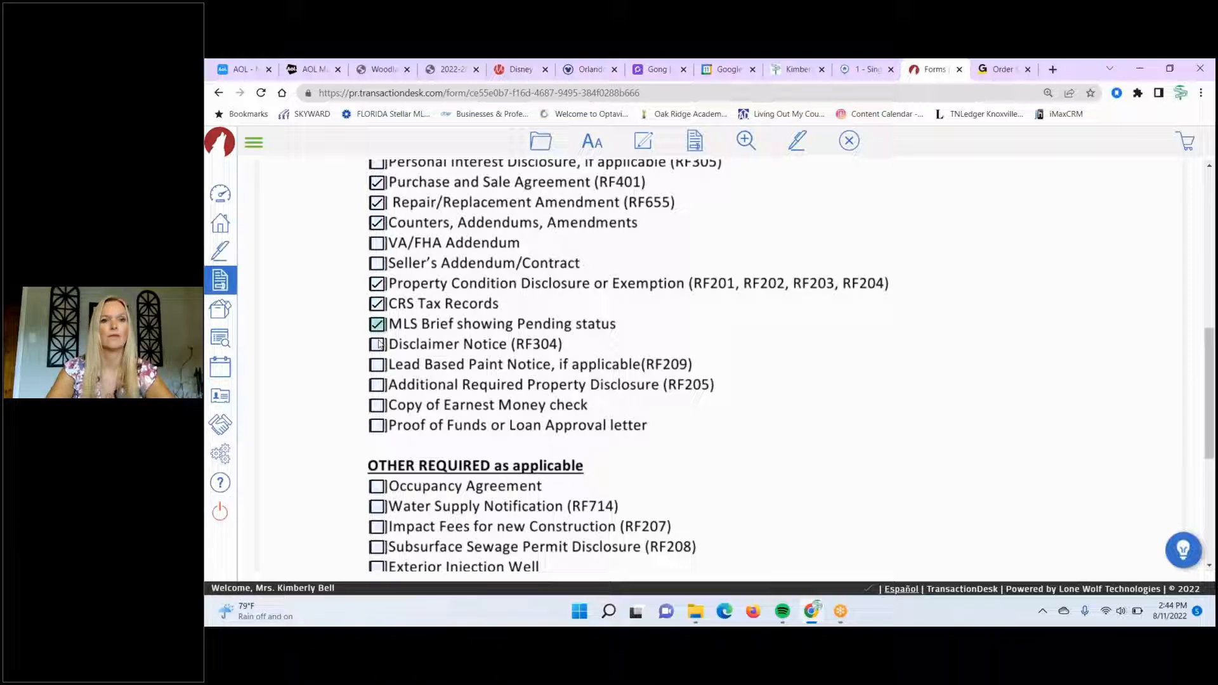
click(379, 345)
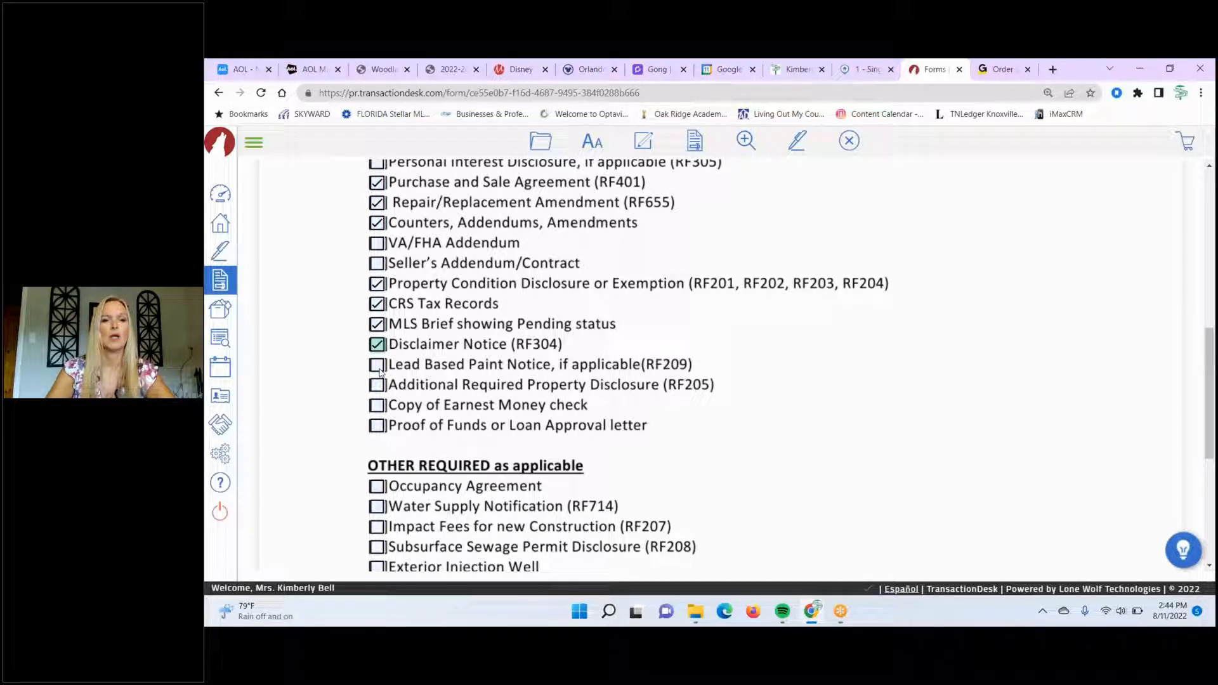
click(379, 408)
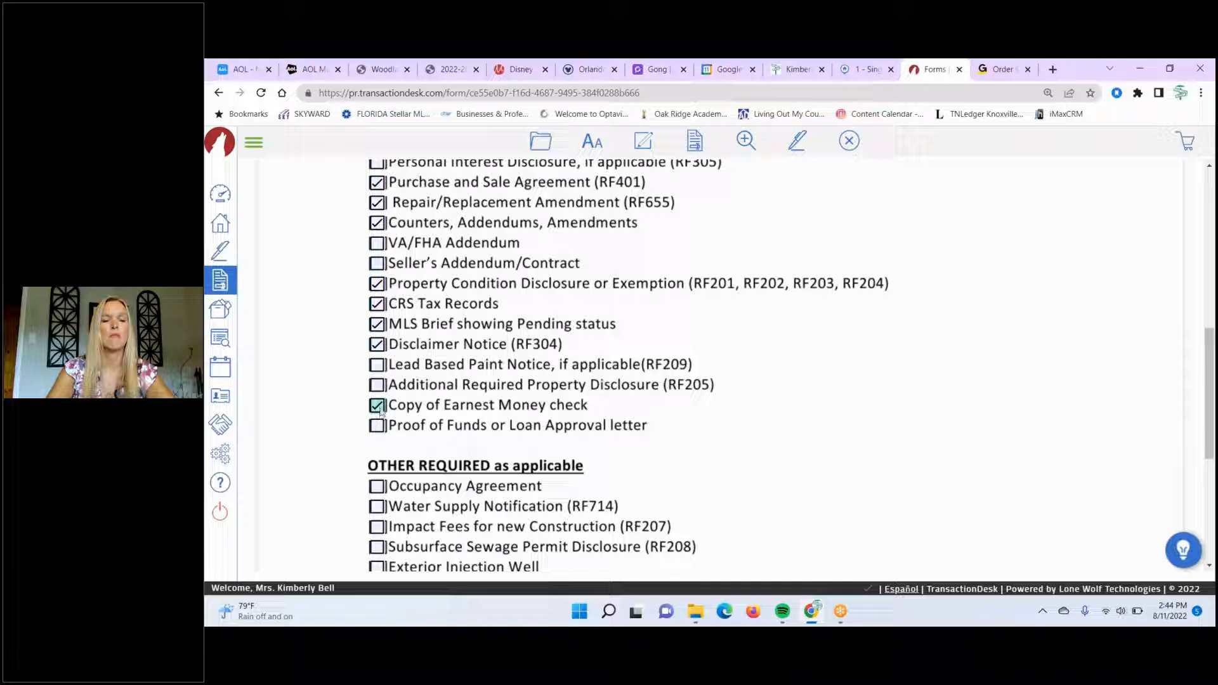
click(379, 426)
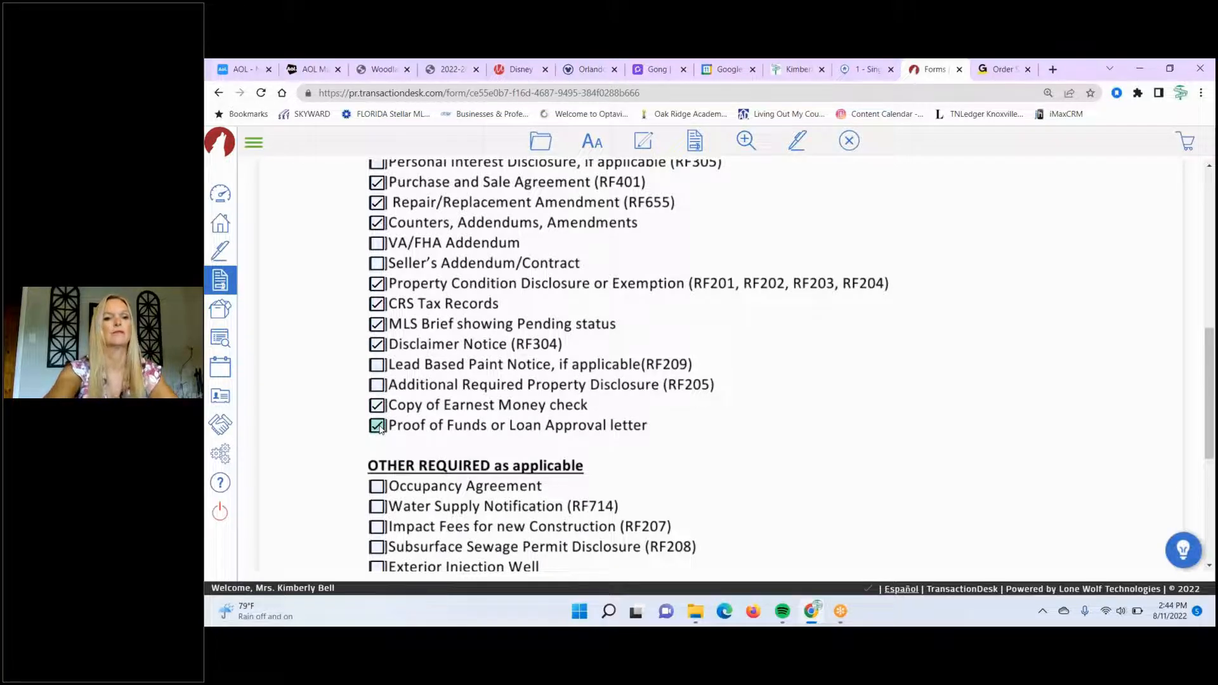
scroll(379, 429, down, 4)
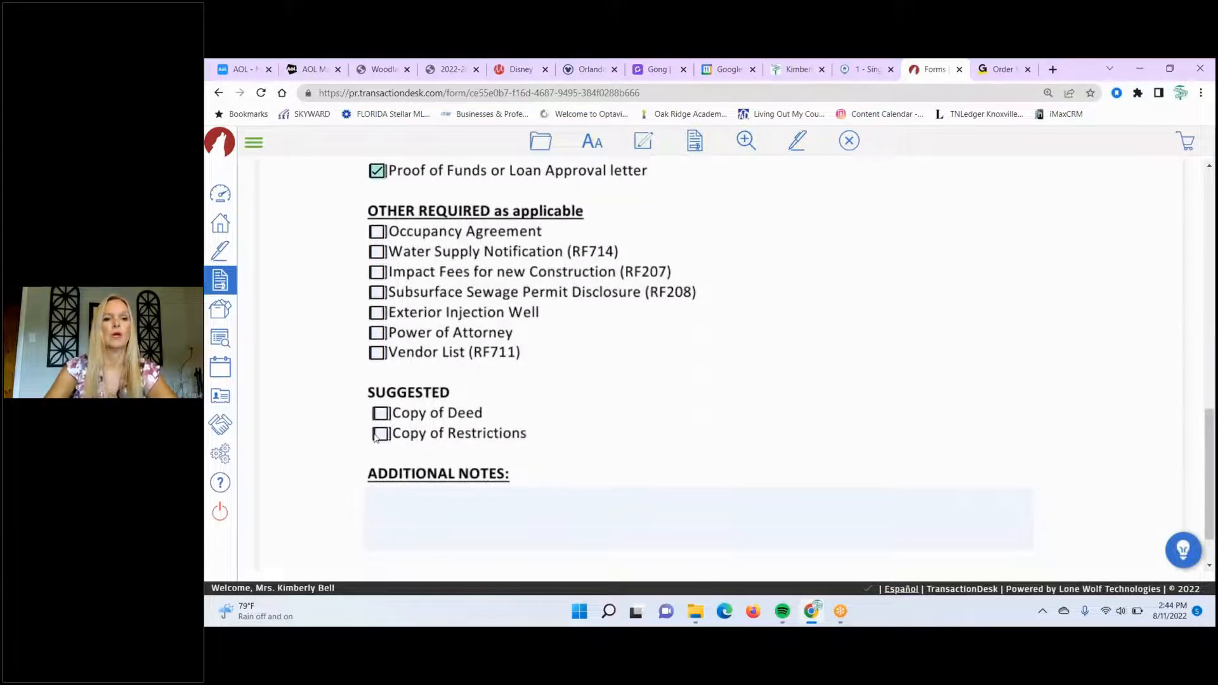
scroll(376, 437, down, 1)
scroll(376, 437, up, 8)
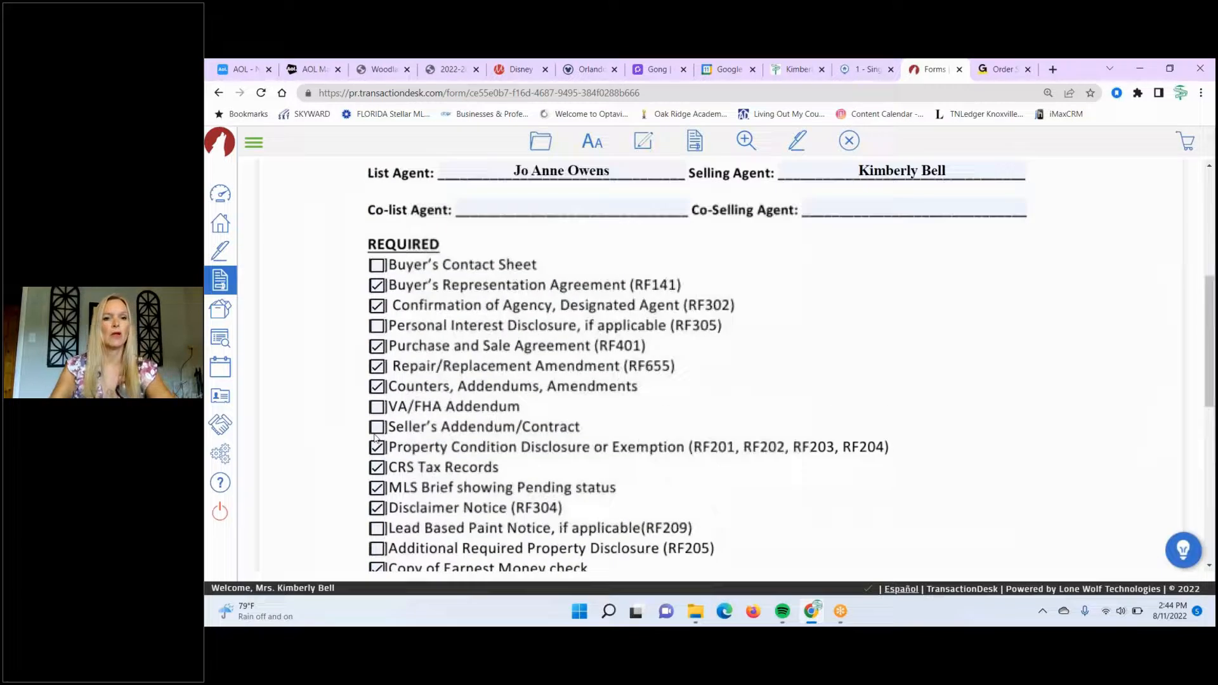
scroll(376, 437, up, 2)
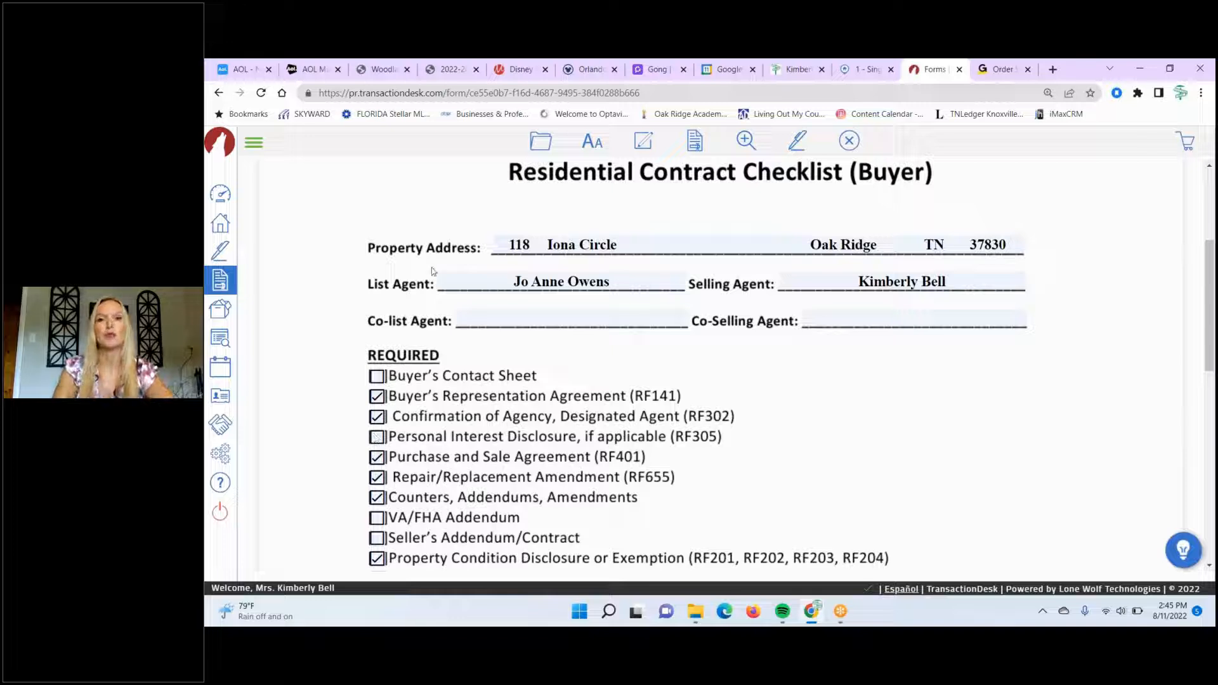
click(539, 144)
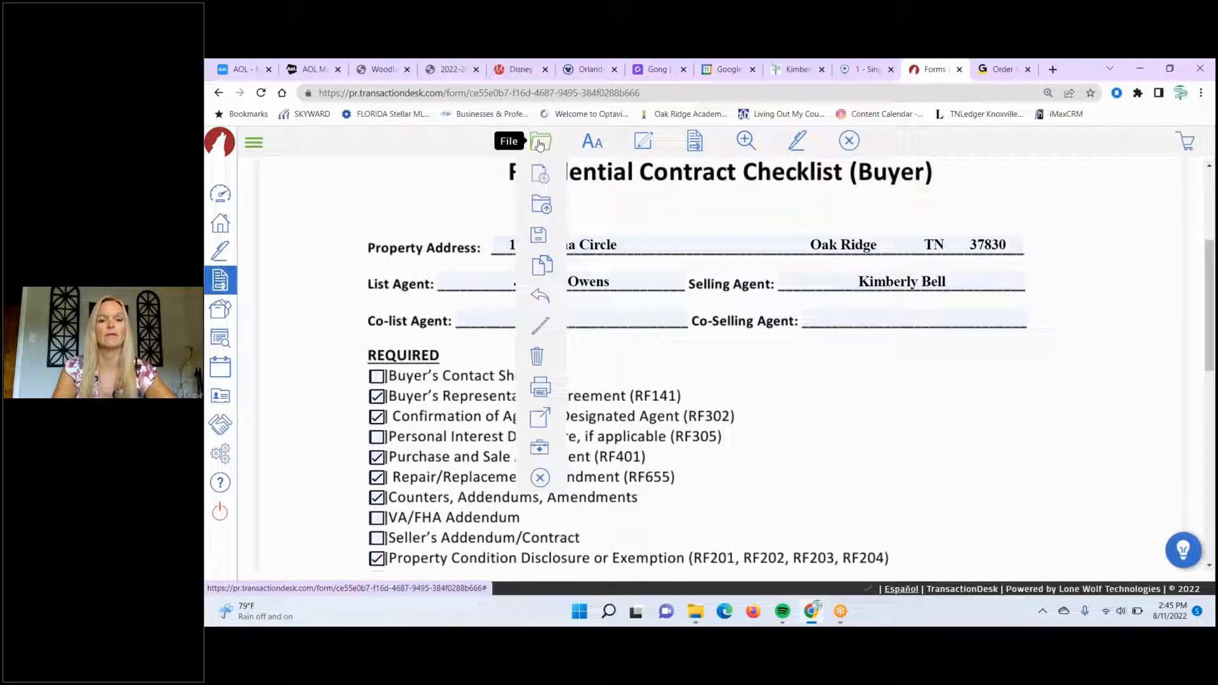
- Save the filled-in buyer checklist and bring up the File > Send options
mouse_move(538, 235)
click(595, 241)
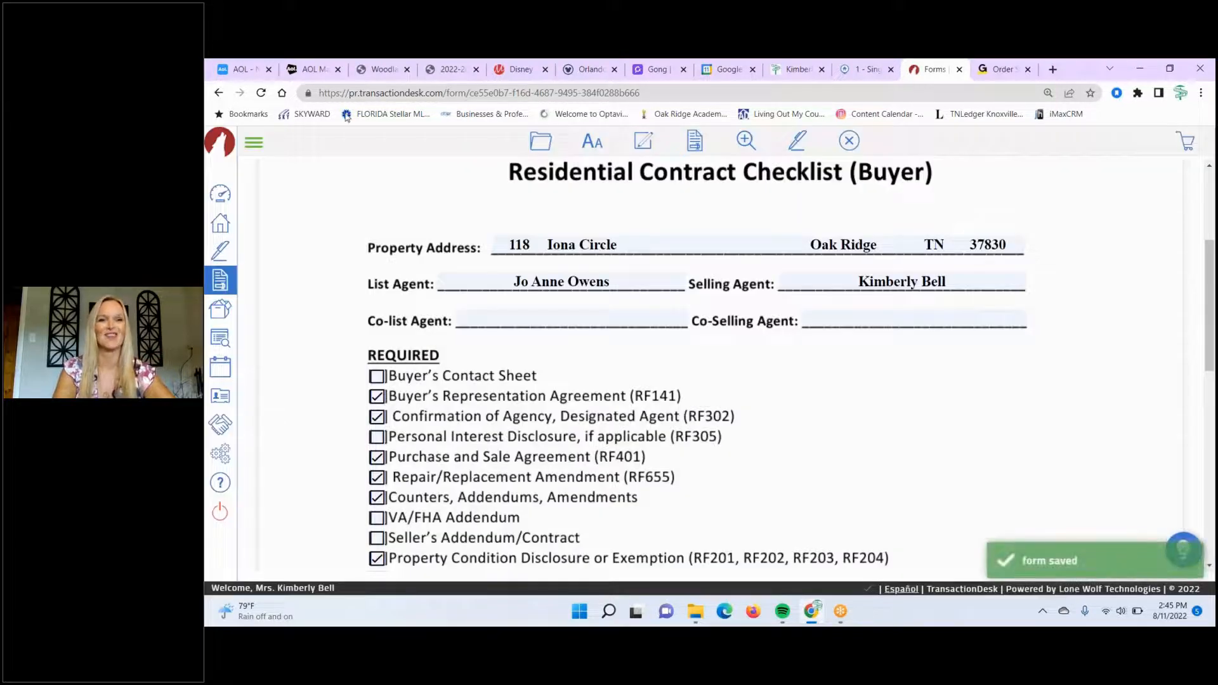
mouse_move(544, 145)
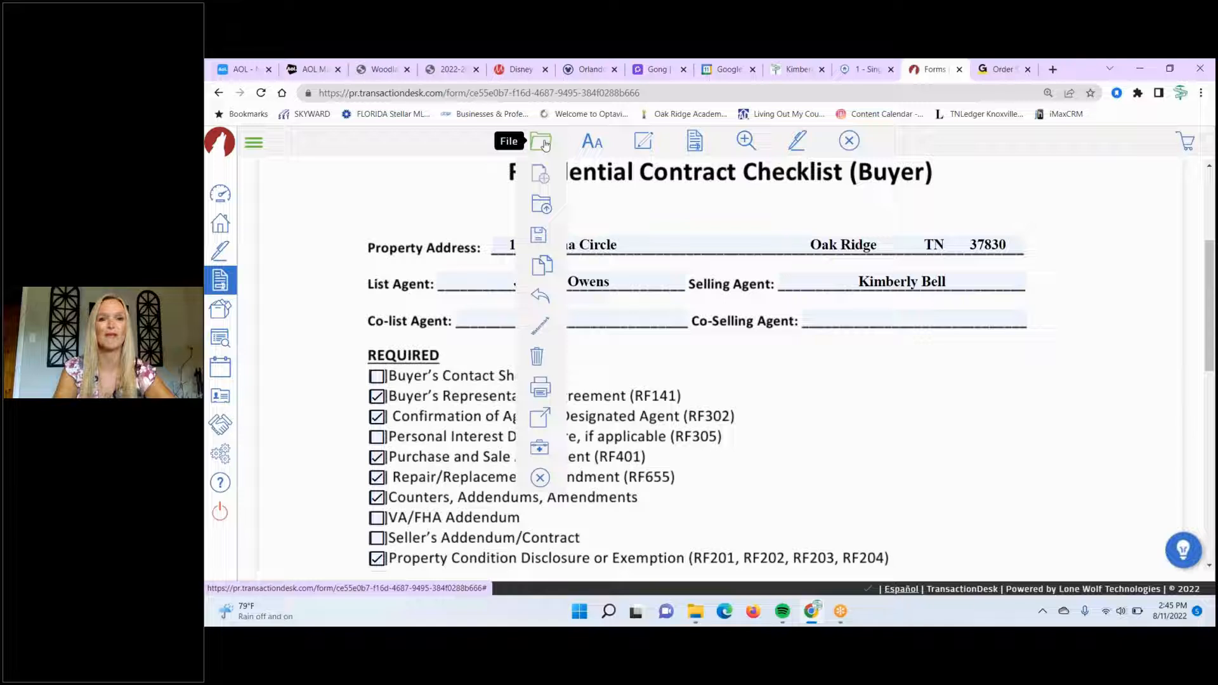
mouse_move(548, 297)
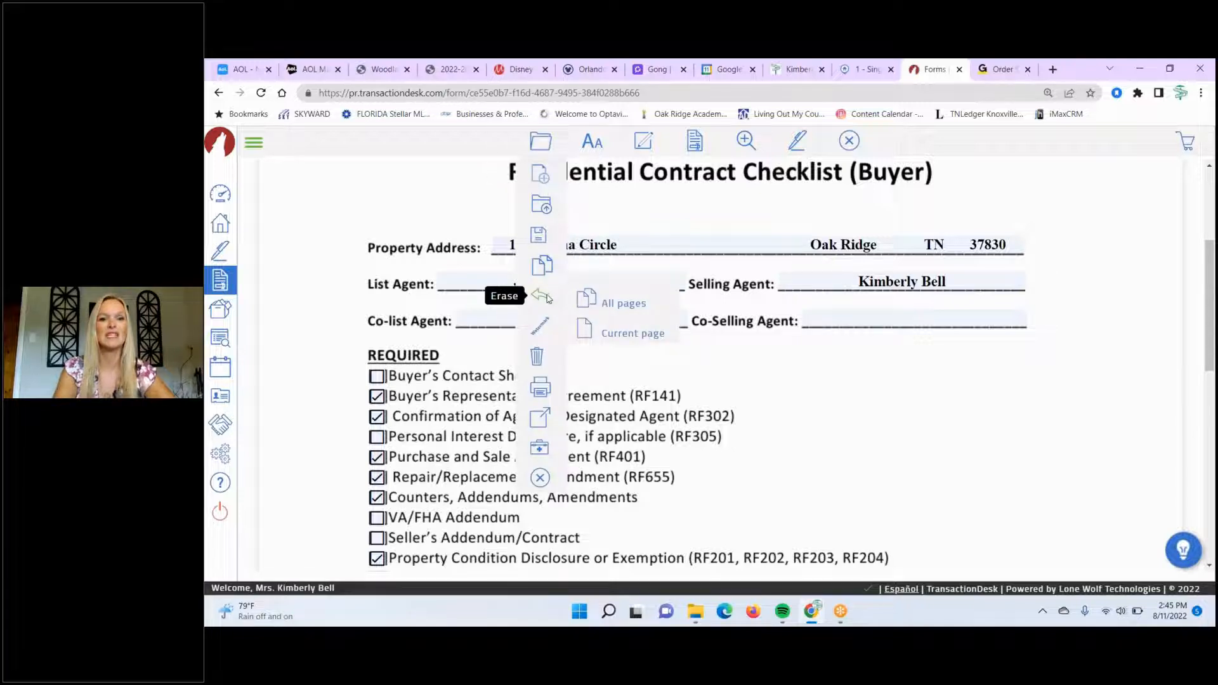
mouse_move(549, 420)
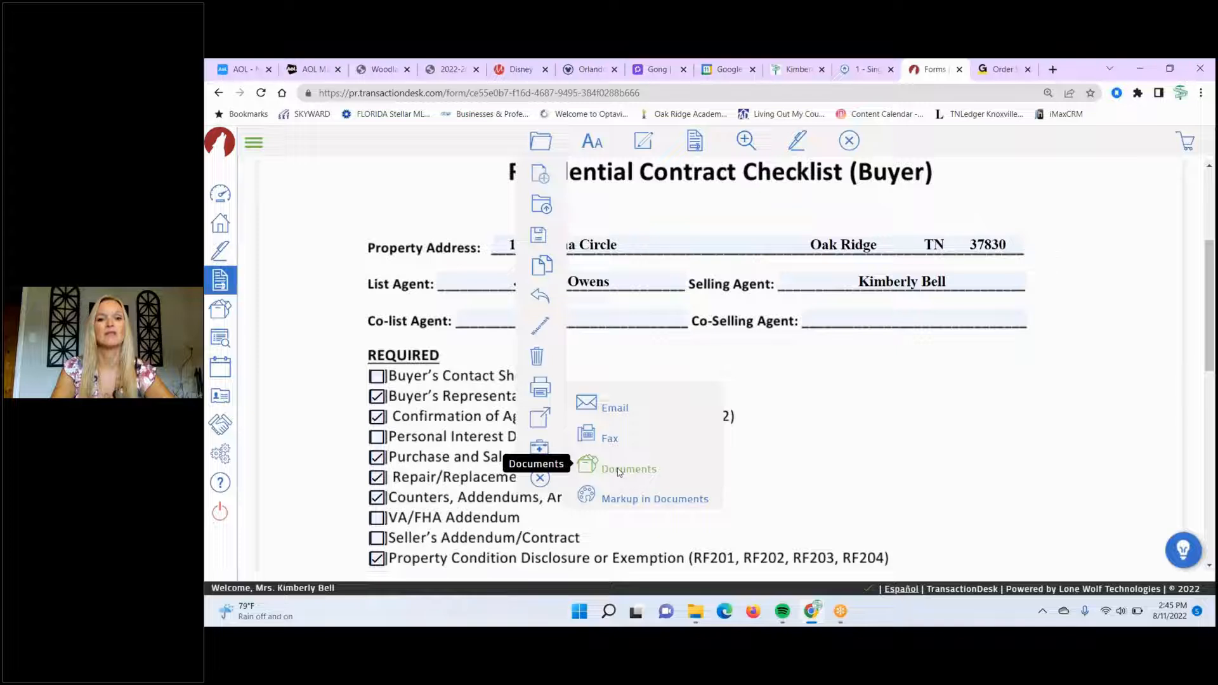
click(619, 470)
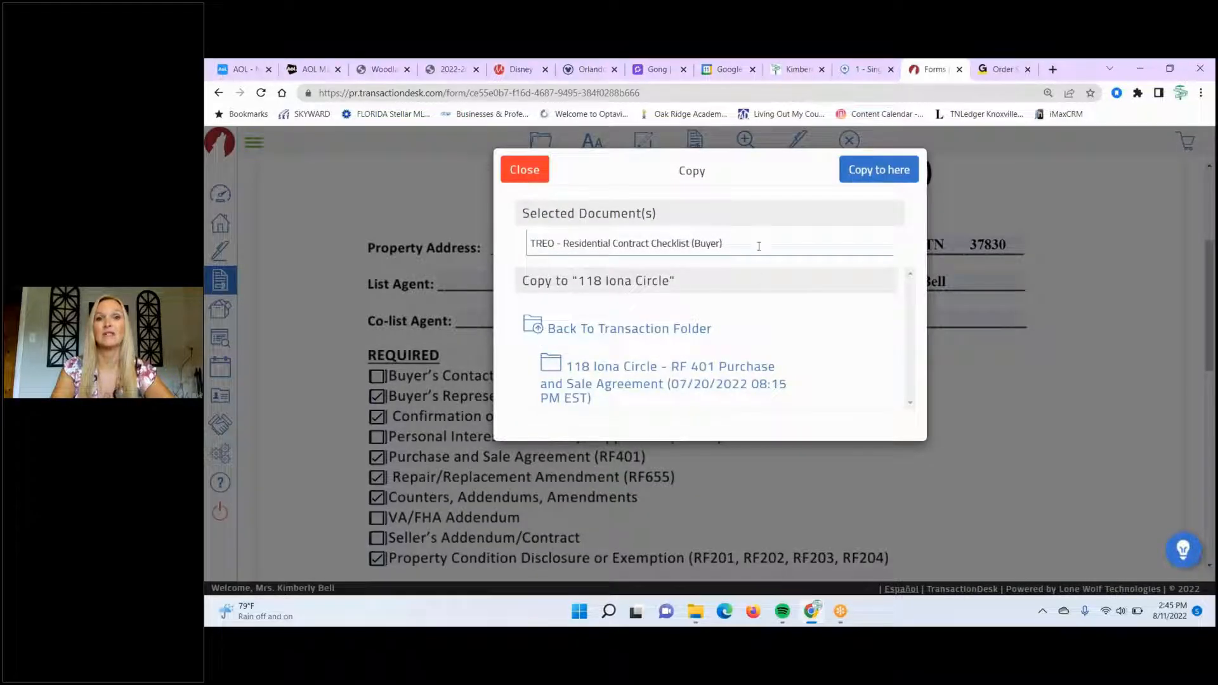
click(874, 172)
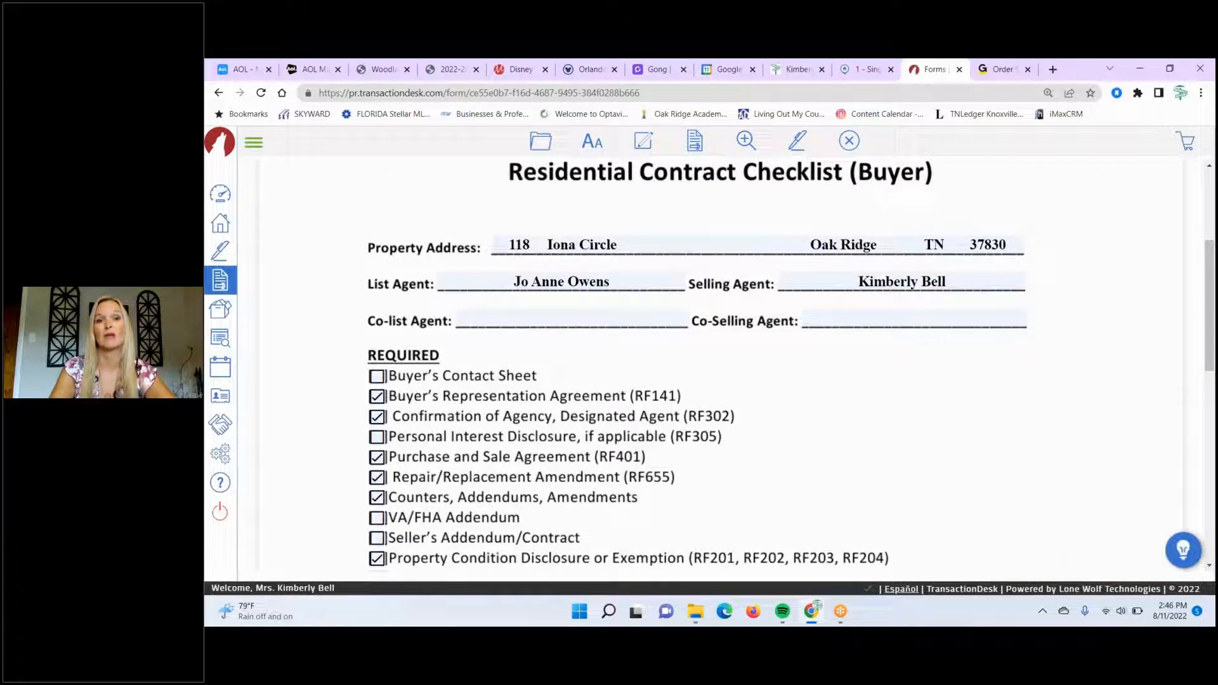
click(535, 143)
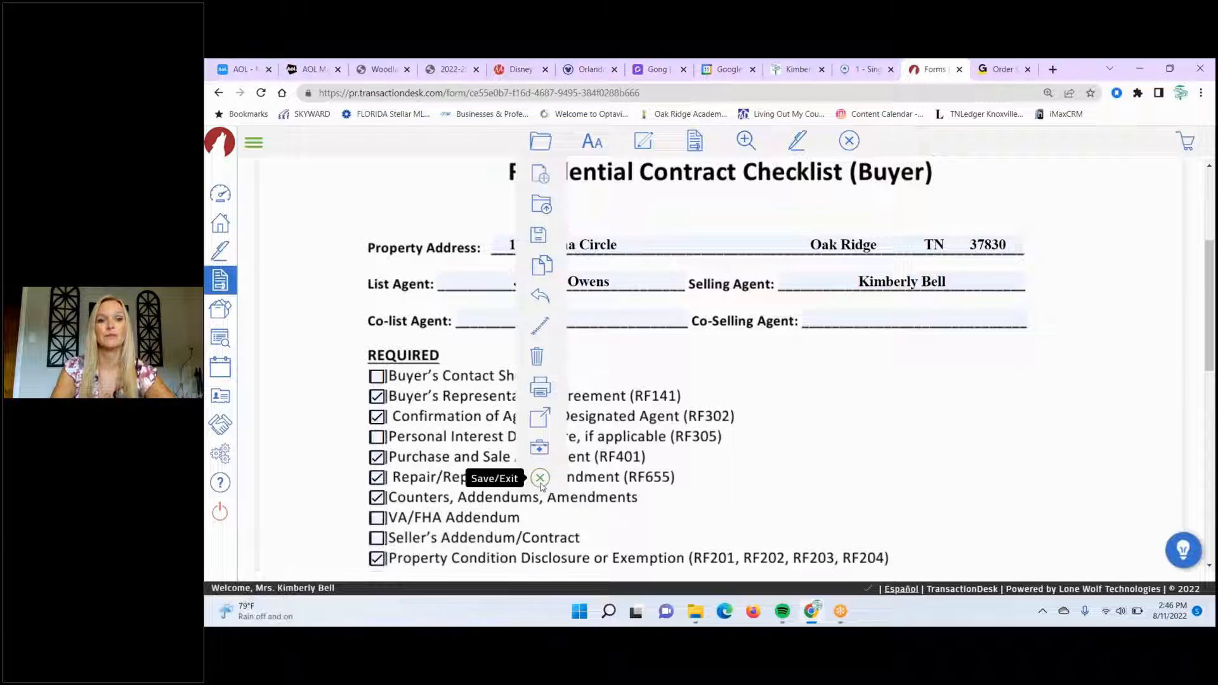
click(540, 479)
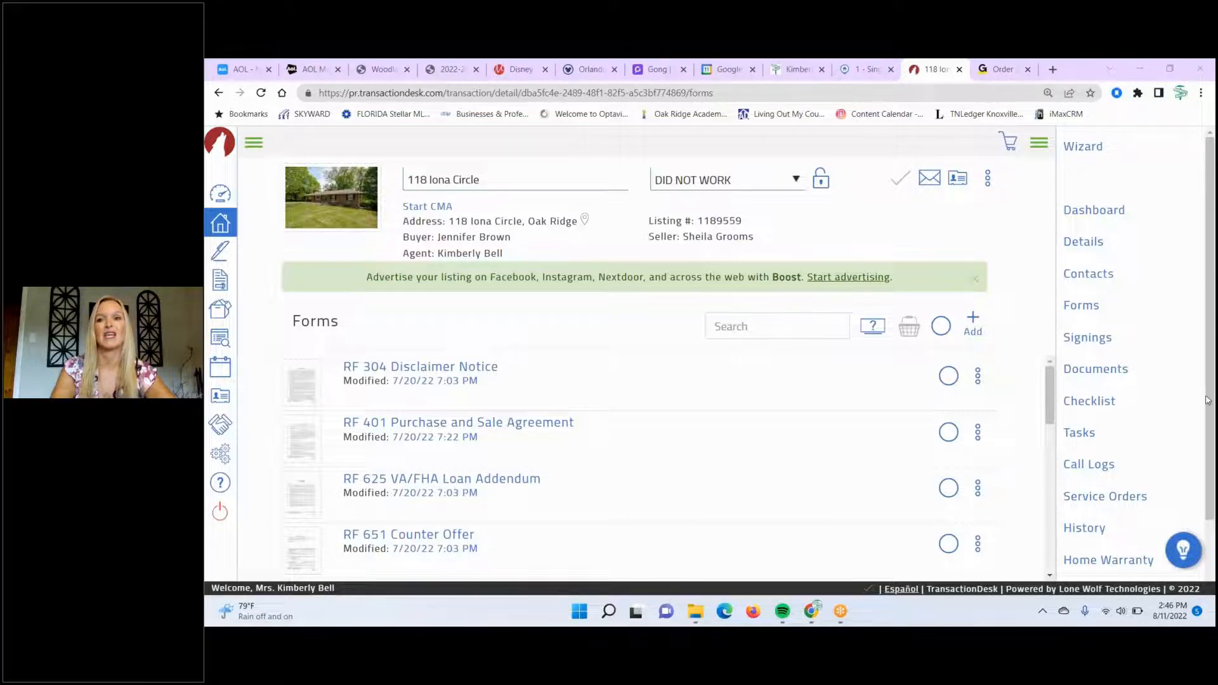
- Show the transaction's Documents list sorted by Date Created
click(1097, 373)
click(1097, 373)
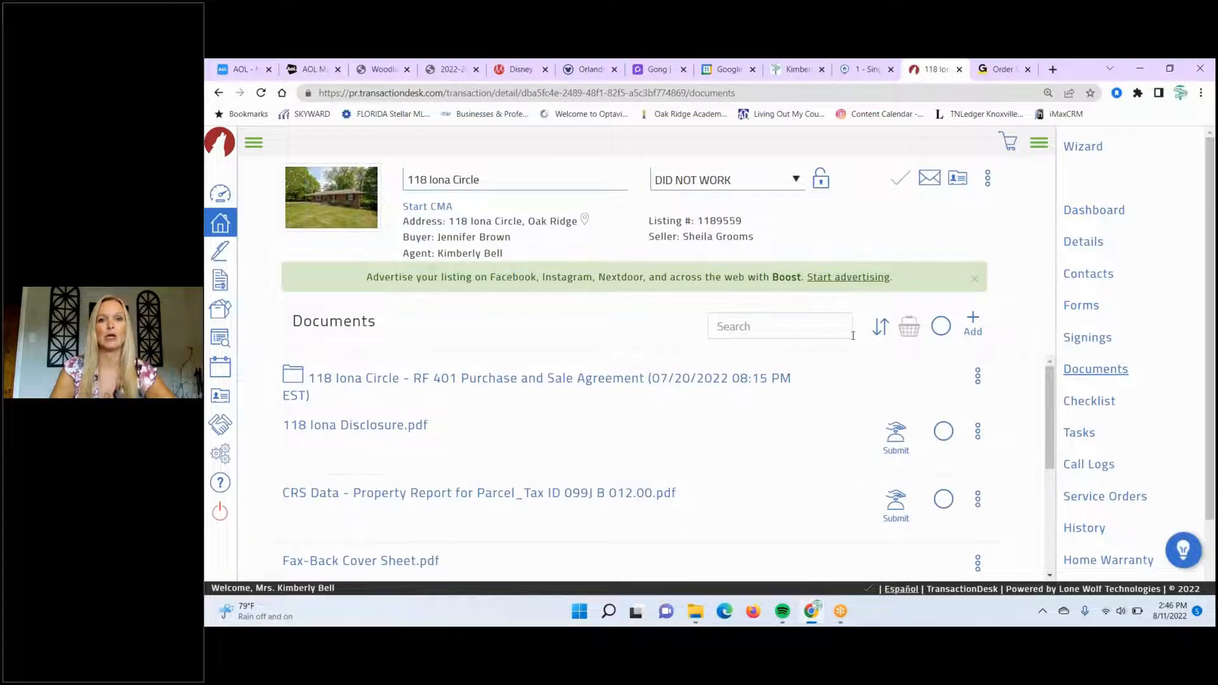
click(880, 325)
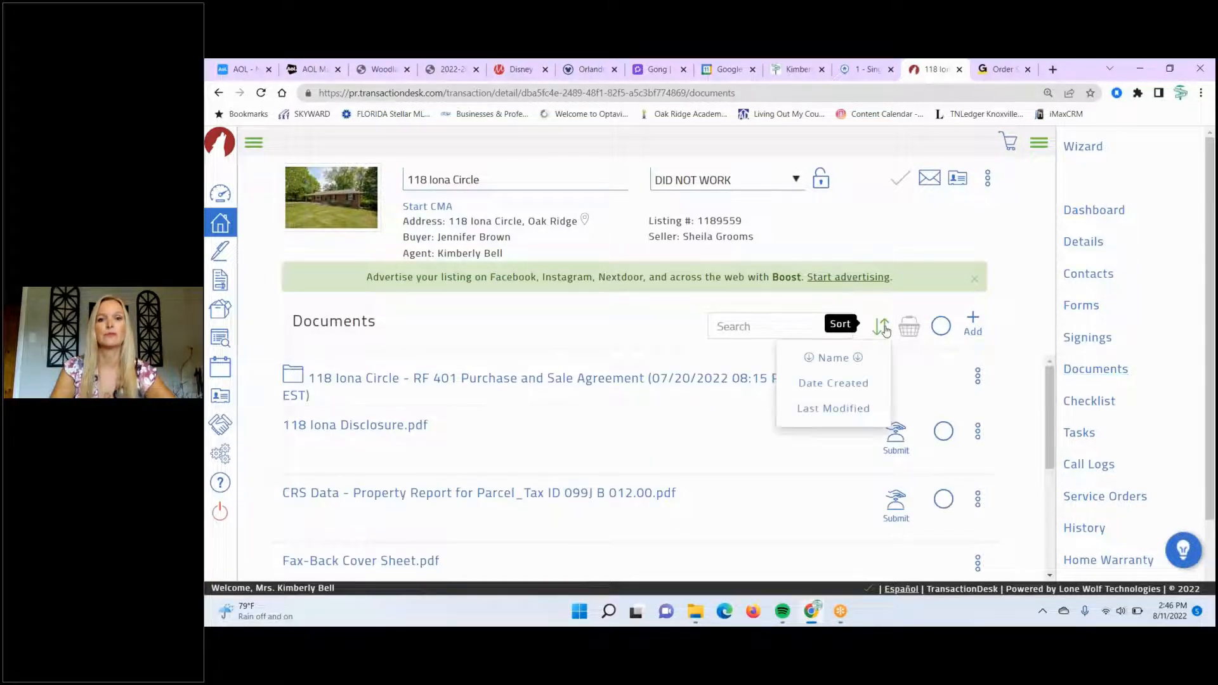
click(861, 384)
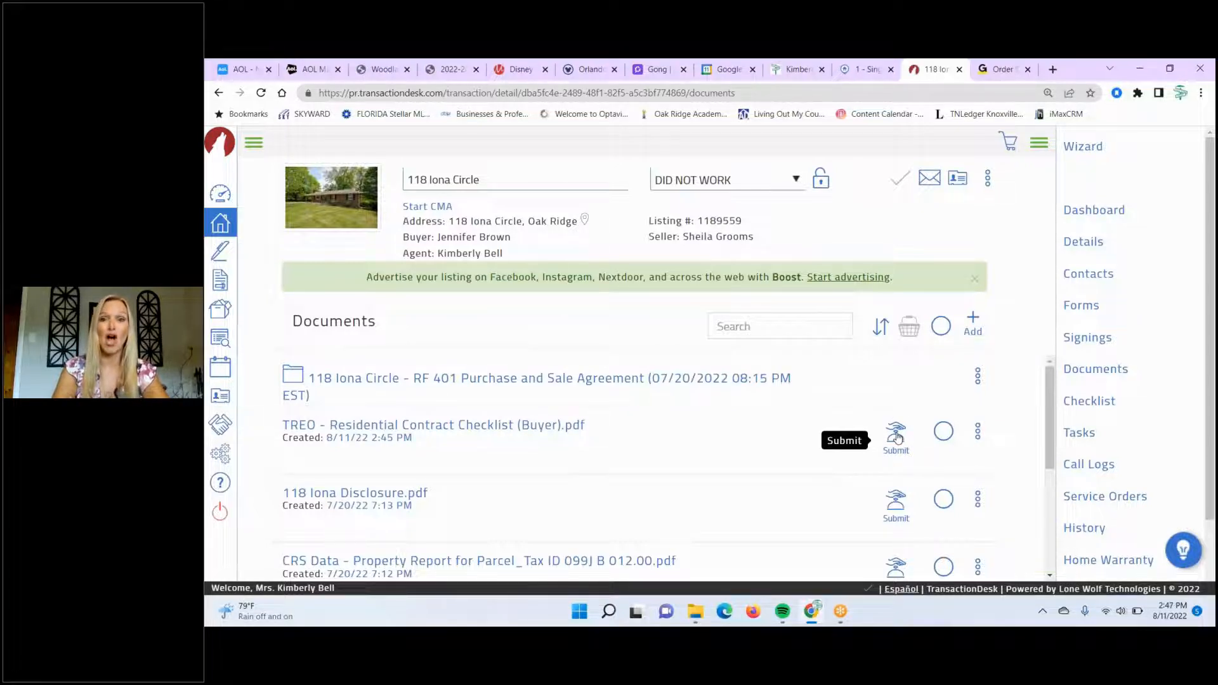
- Select TREO checklist, Iona Disclosure, CRS report, listings (58).pdf and Buyers Contact Information, then view together
click(943, 433)
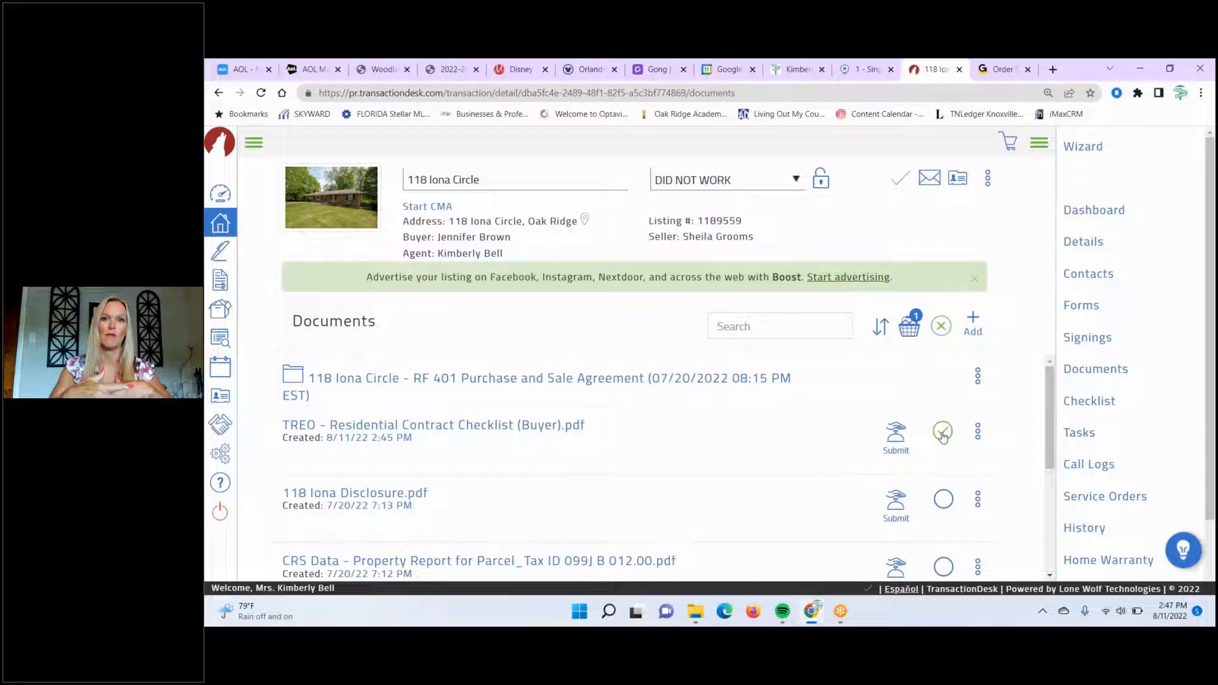
click(943, 498)
click(943, 567)
scroll(1050, 578, down, 2)
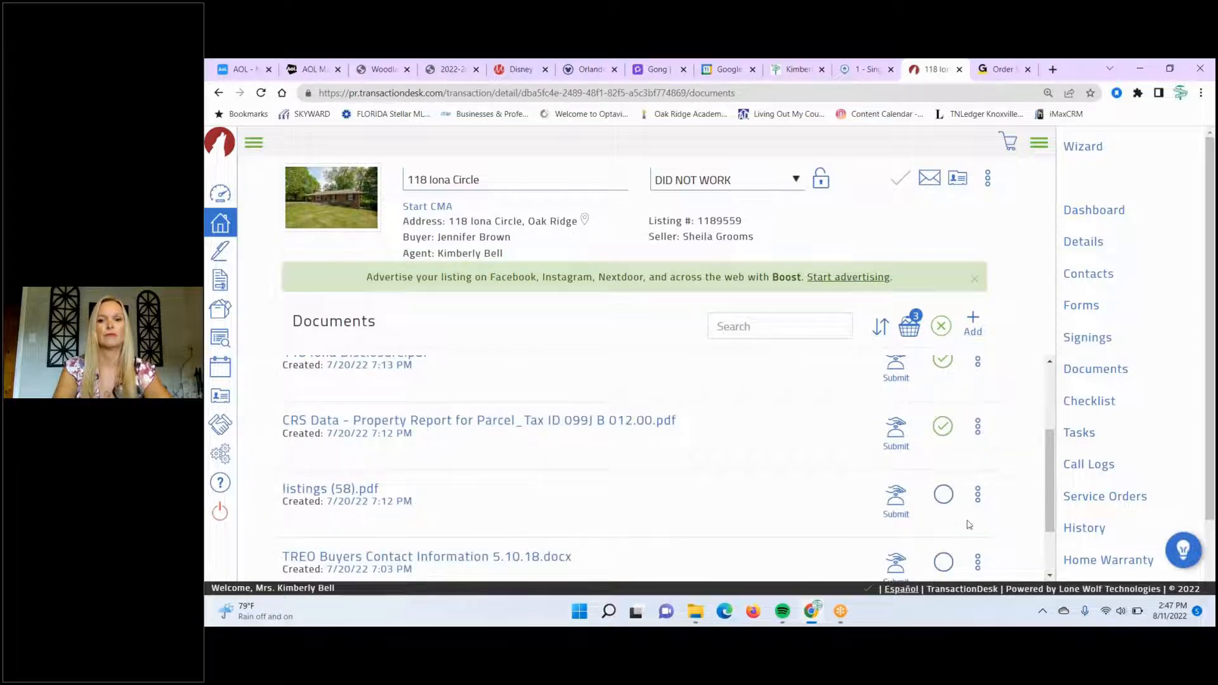
click(943, 494)
click(941, 563)
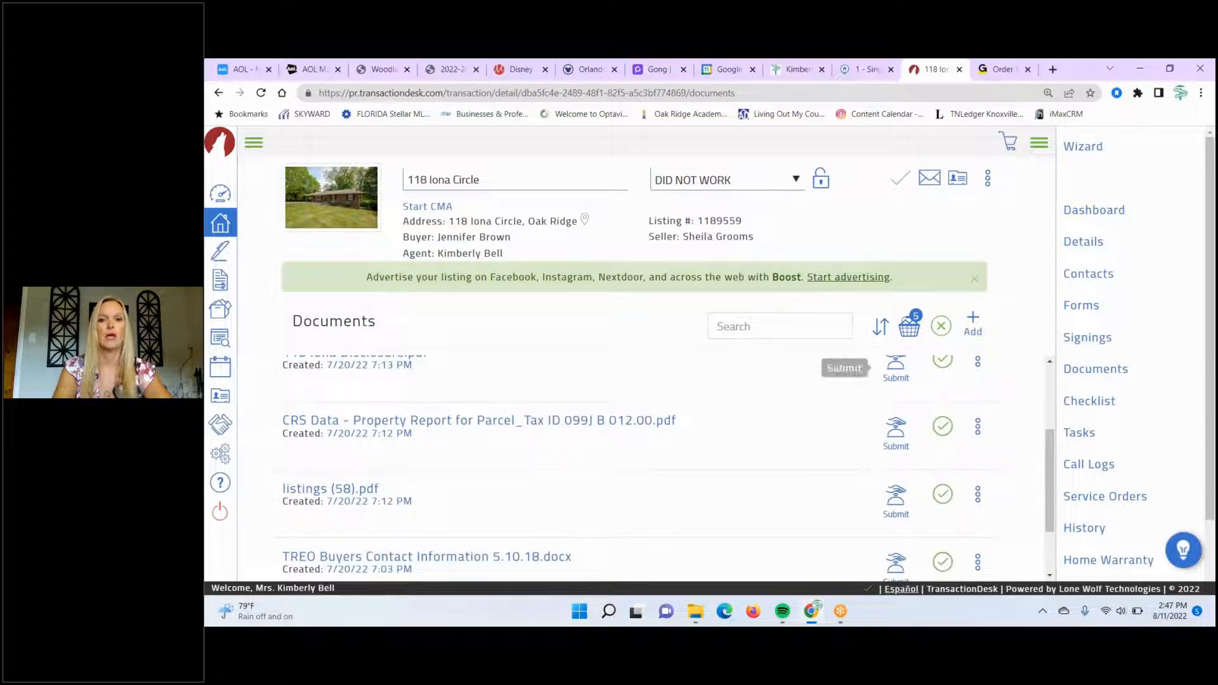
click(909, 329)
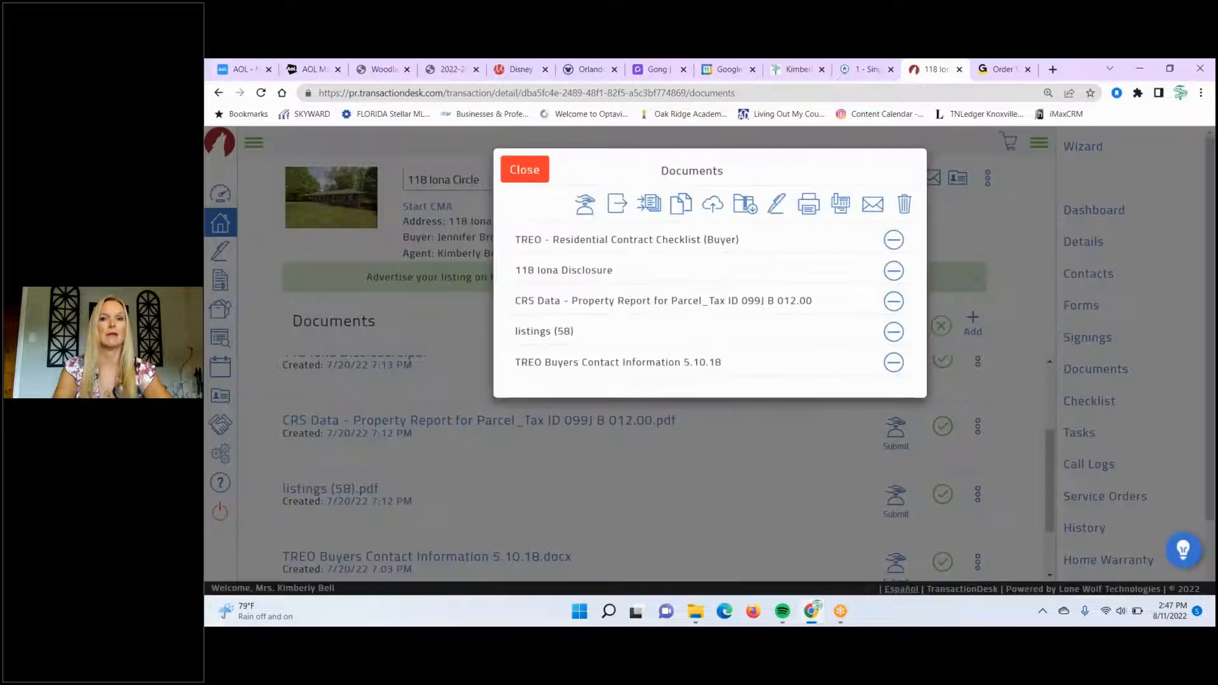
- Start merging the five documents, move TREO Buyers Contact Information to second, then close without merging
click(649, 202)
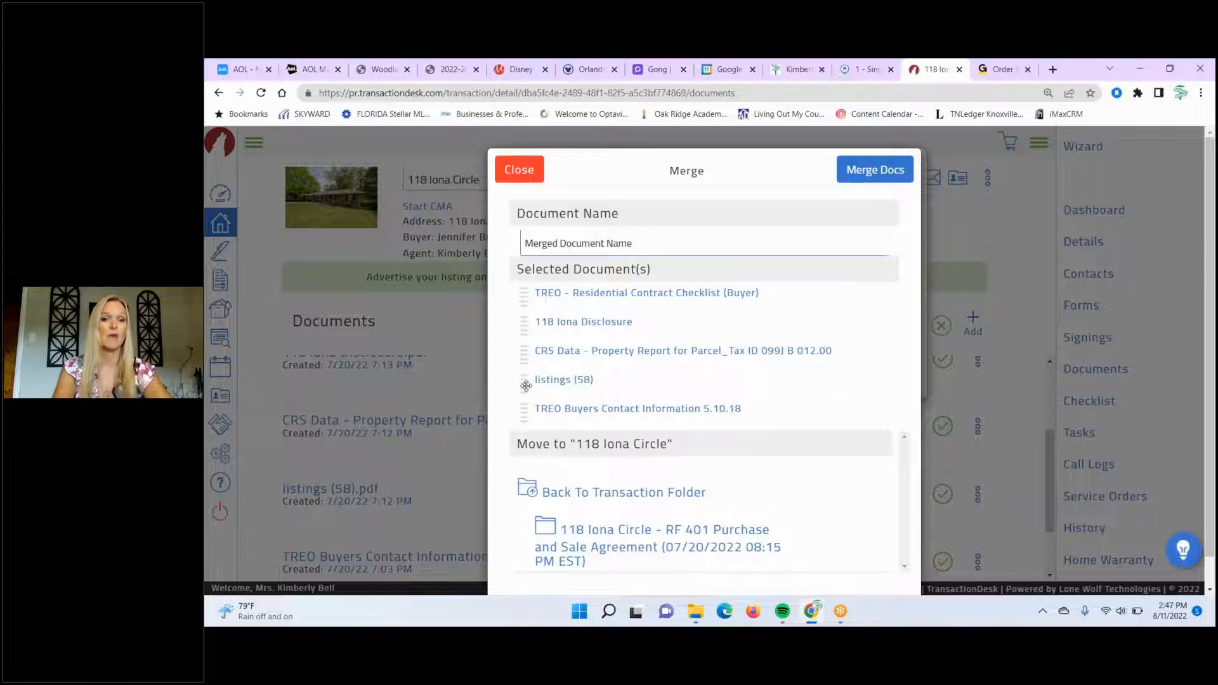
drag(527, 404, 530, 324)
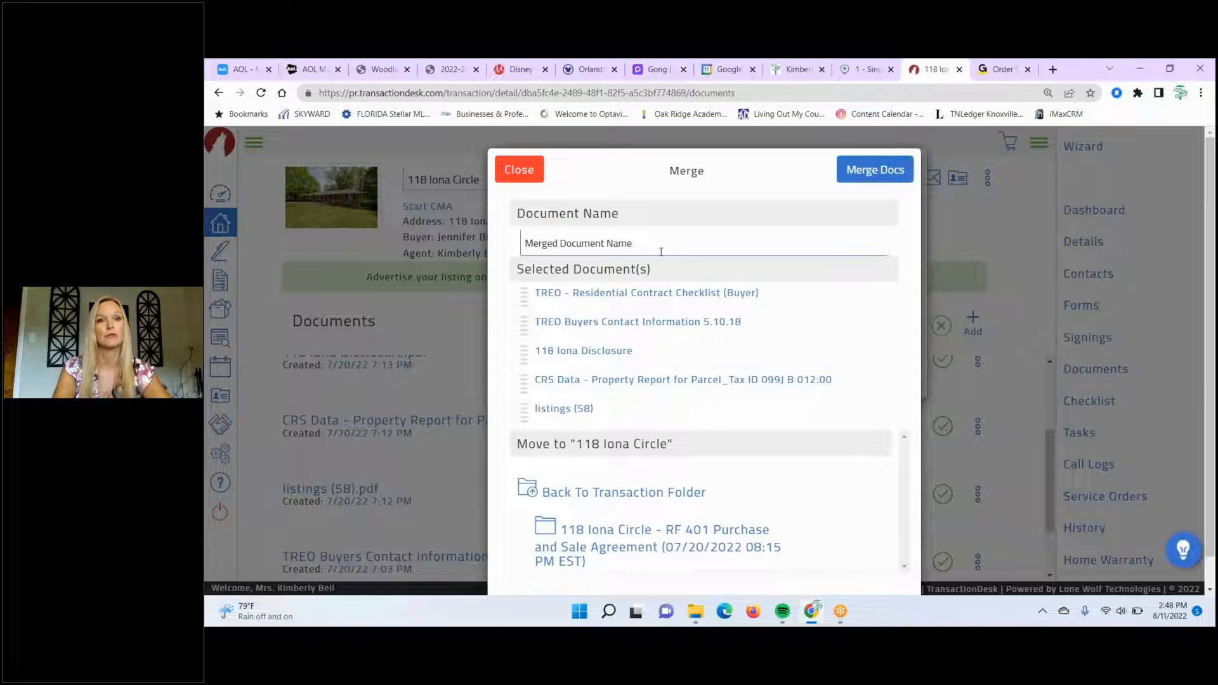
click(518, 169)
click(518, 170)
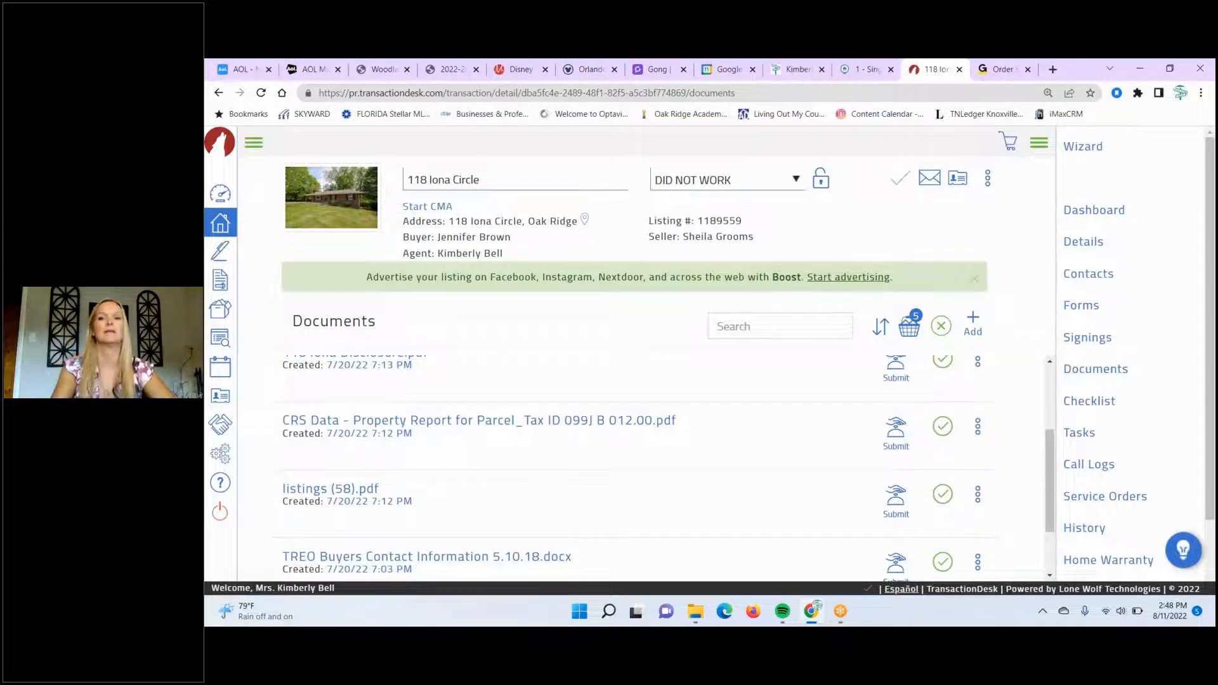
- Clear the selection of all documents and return to the top of the list
click(941, 326)
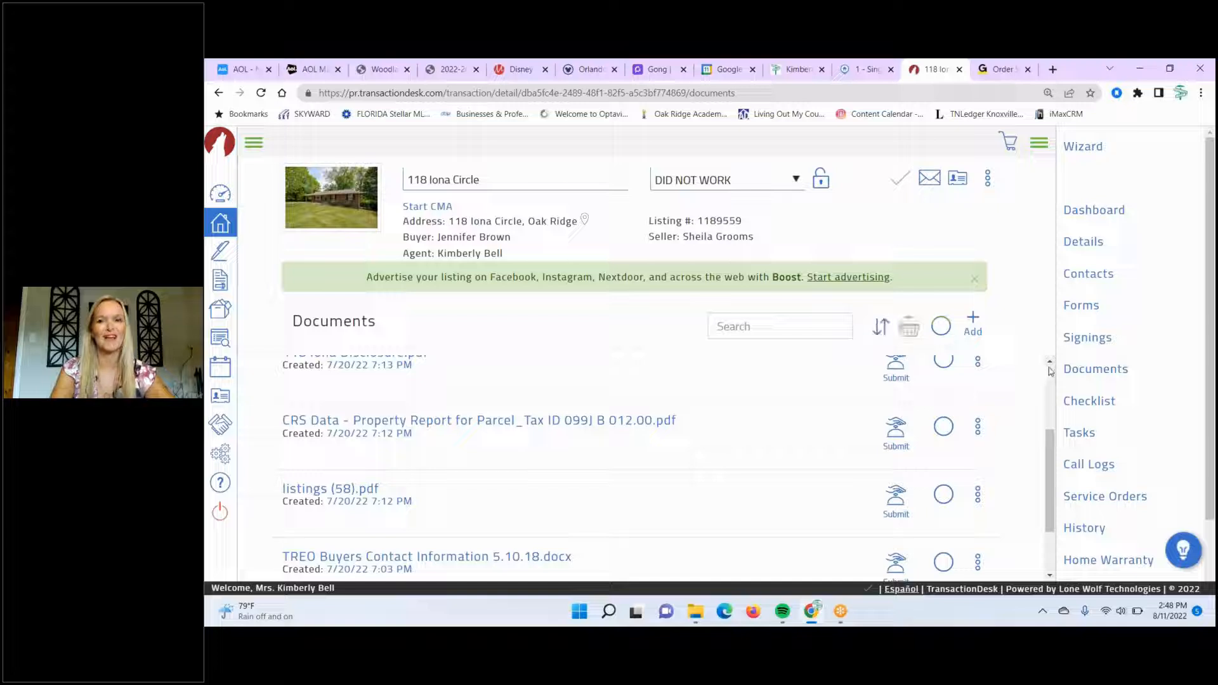
scroll(1050, 372, up, 2)
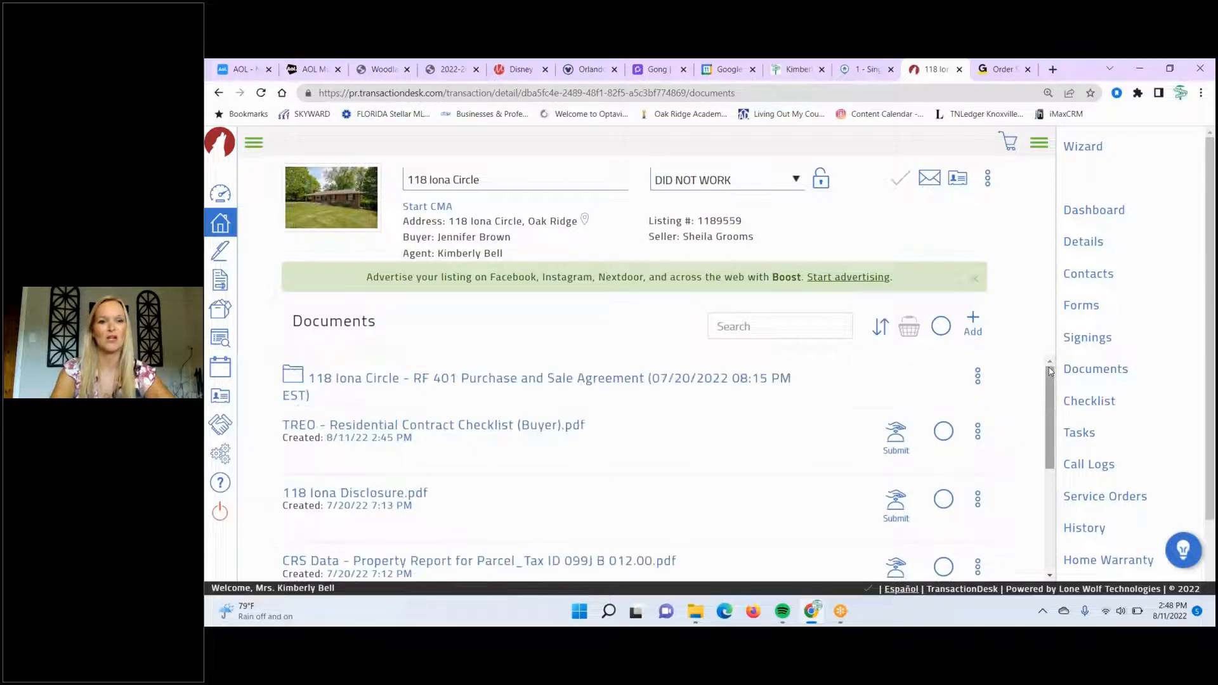
- Send the TREO Residential Contract Checklist (Buyer) PDF for review, then go to the Checklist page
click(896, 437)
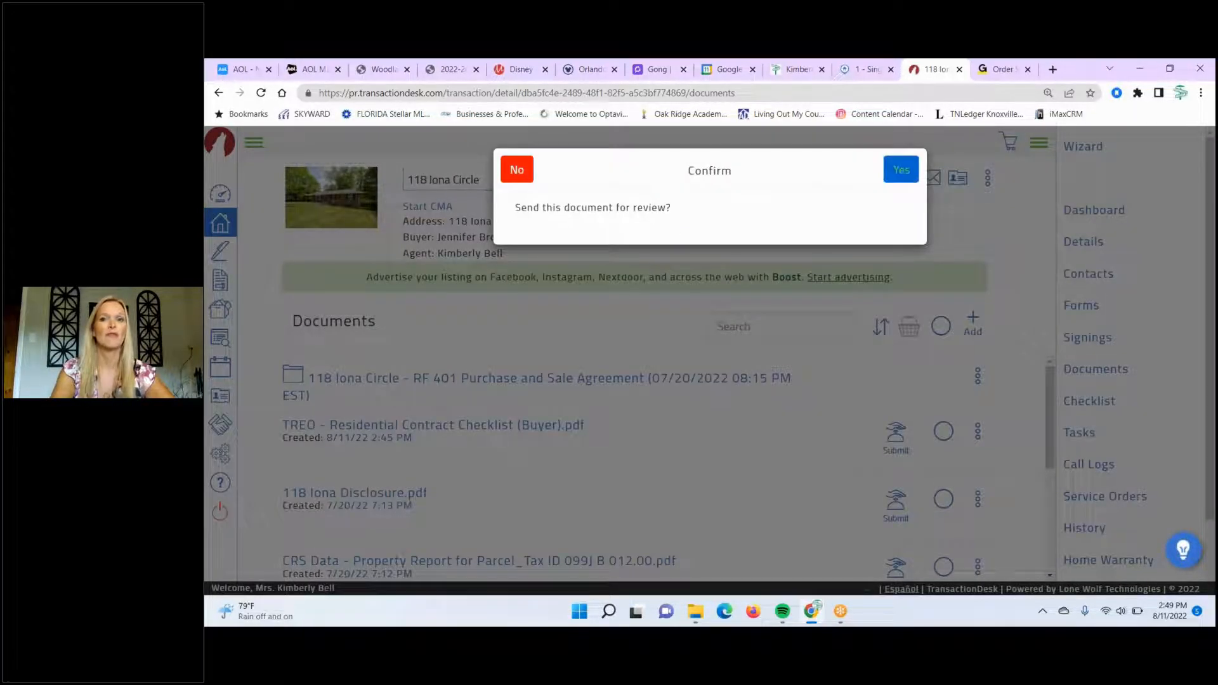
click(898, 172)
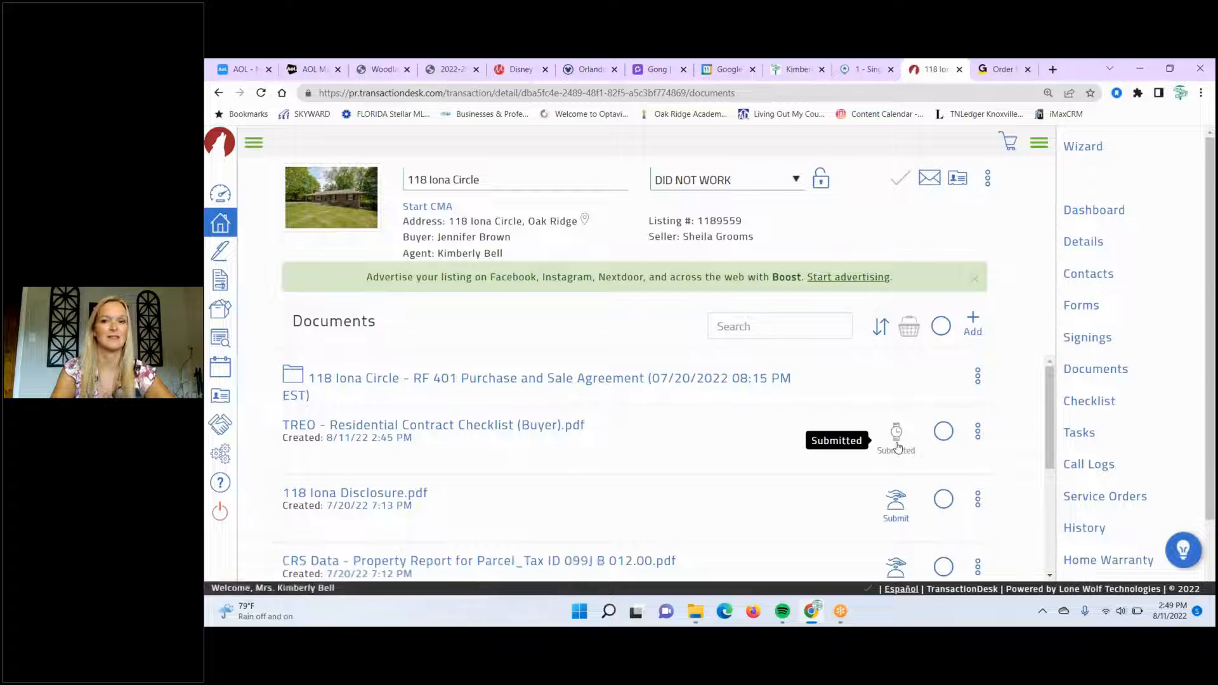
click(1085, 403)
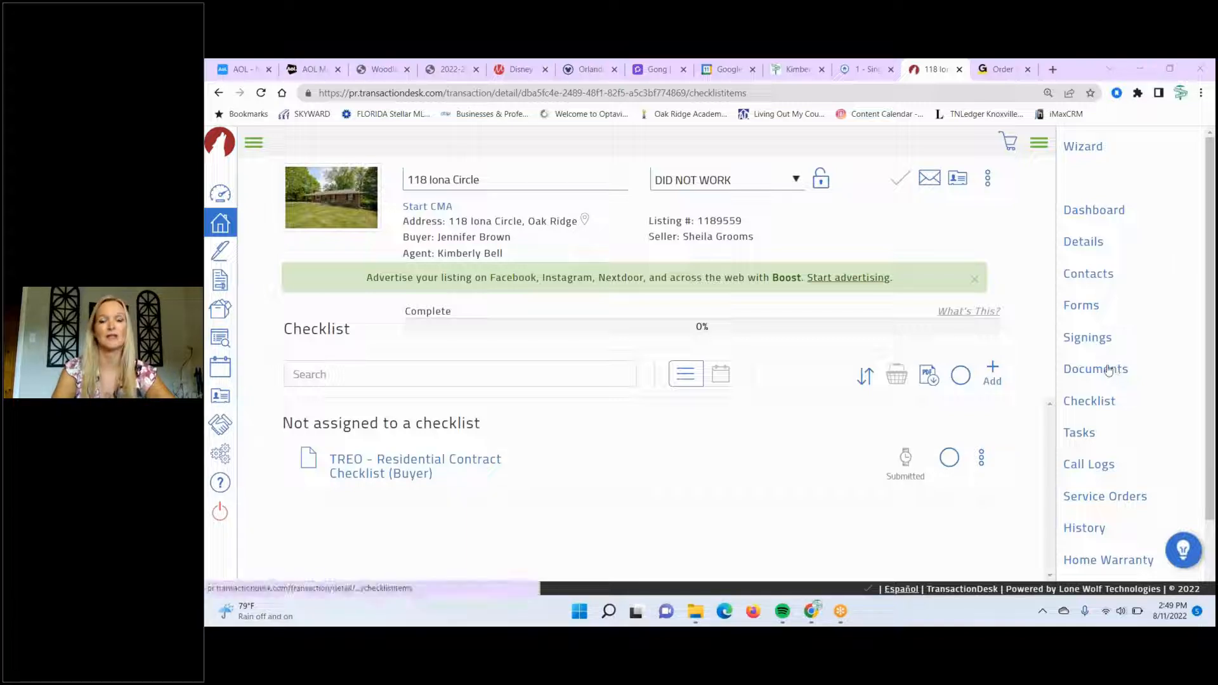
- Apply both the TREO Buyer Checklist and TREO Seller Checklist, confirming all their items
click(1086, 408)
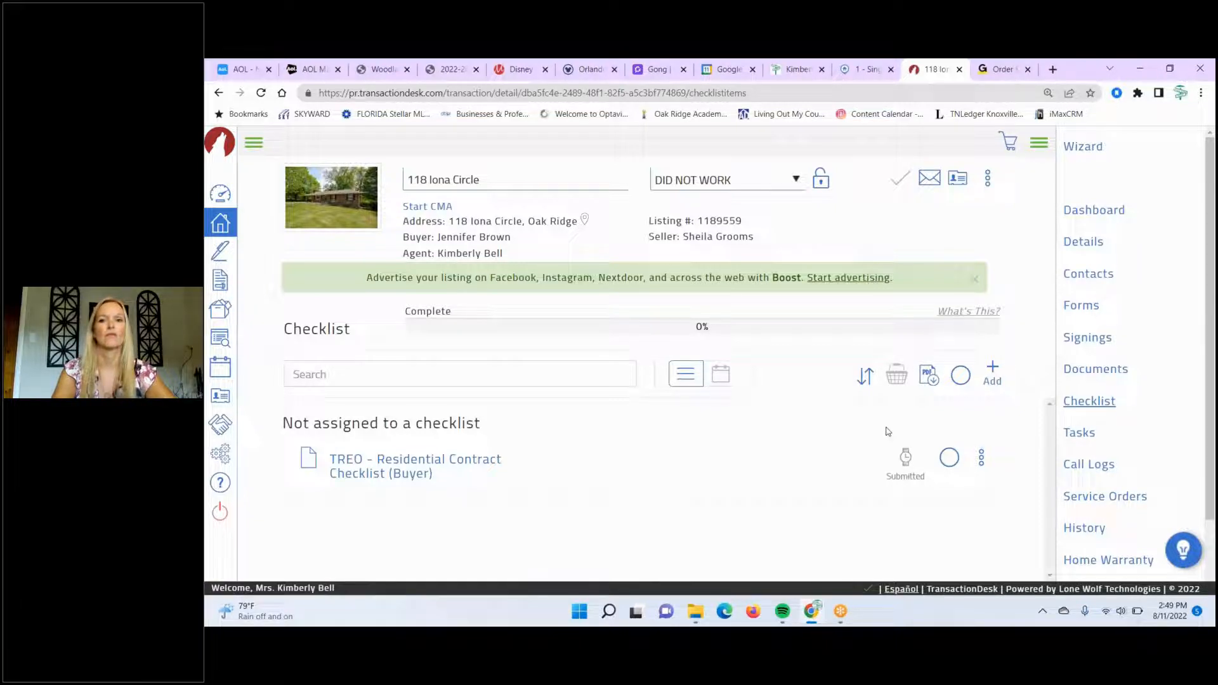
click(993, 372)
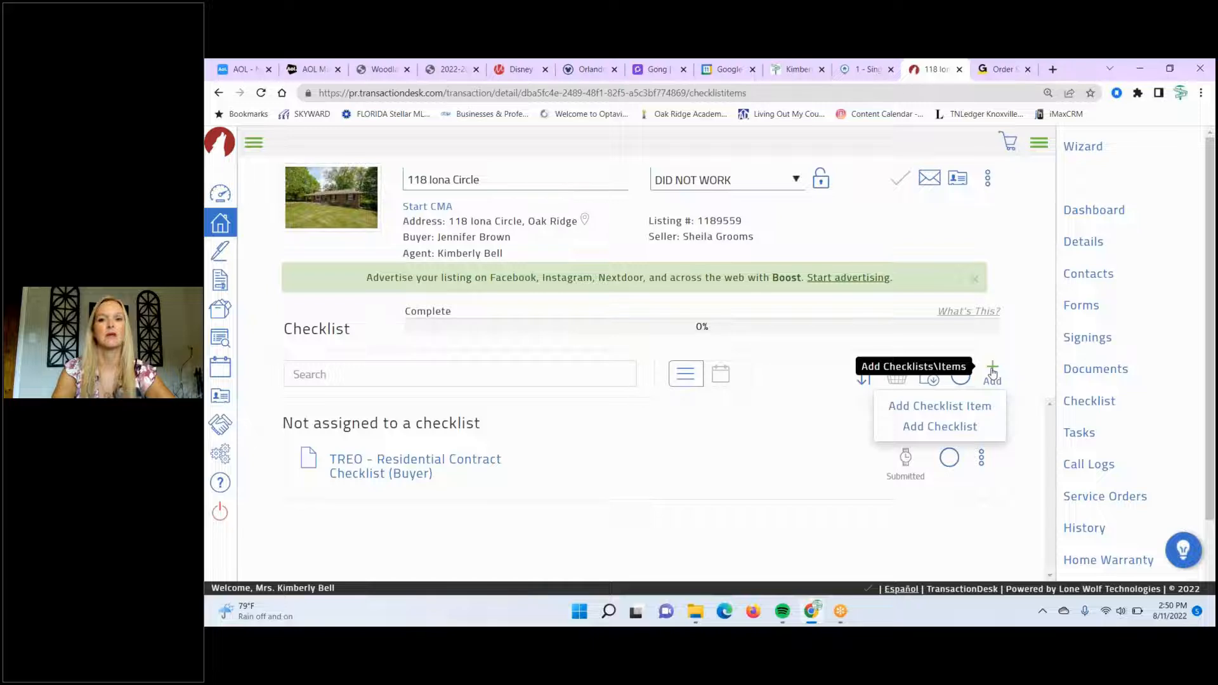
click(963, 426)
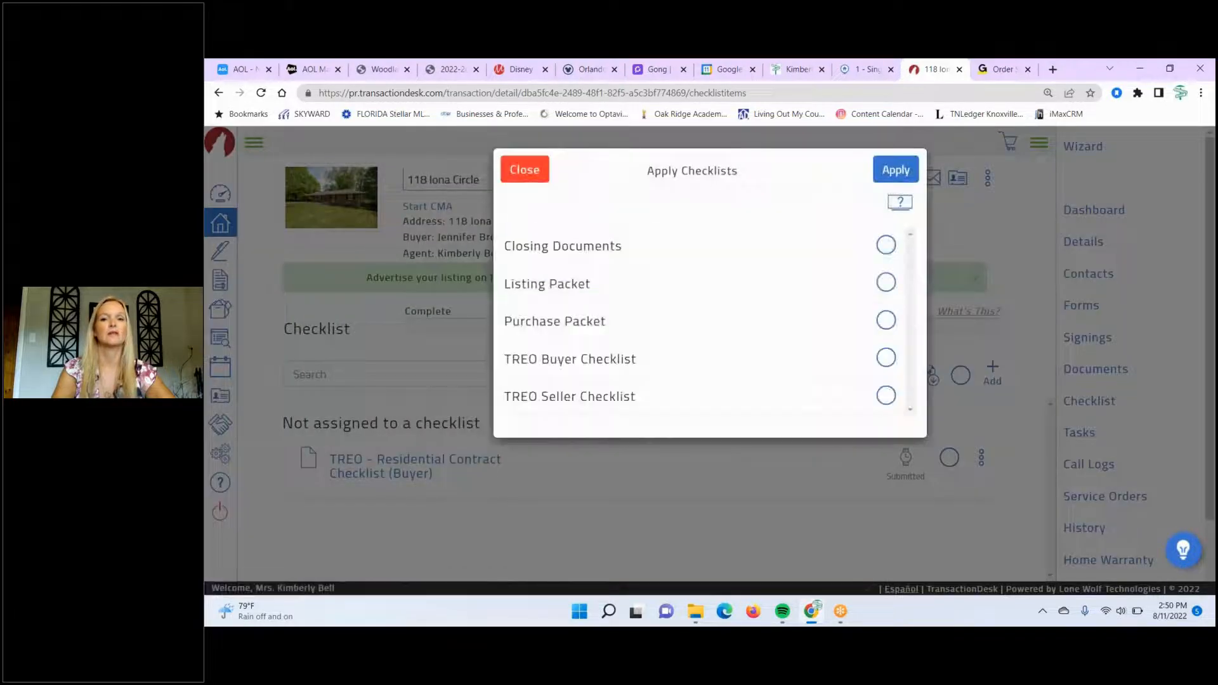
click(523, 172)
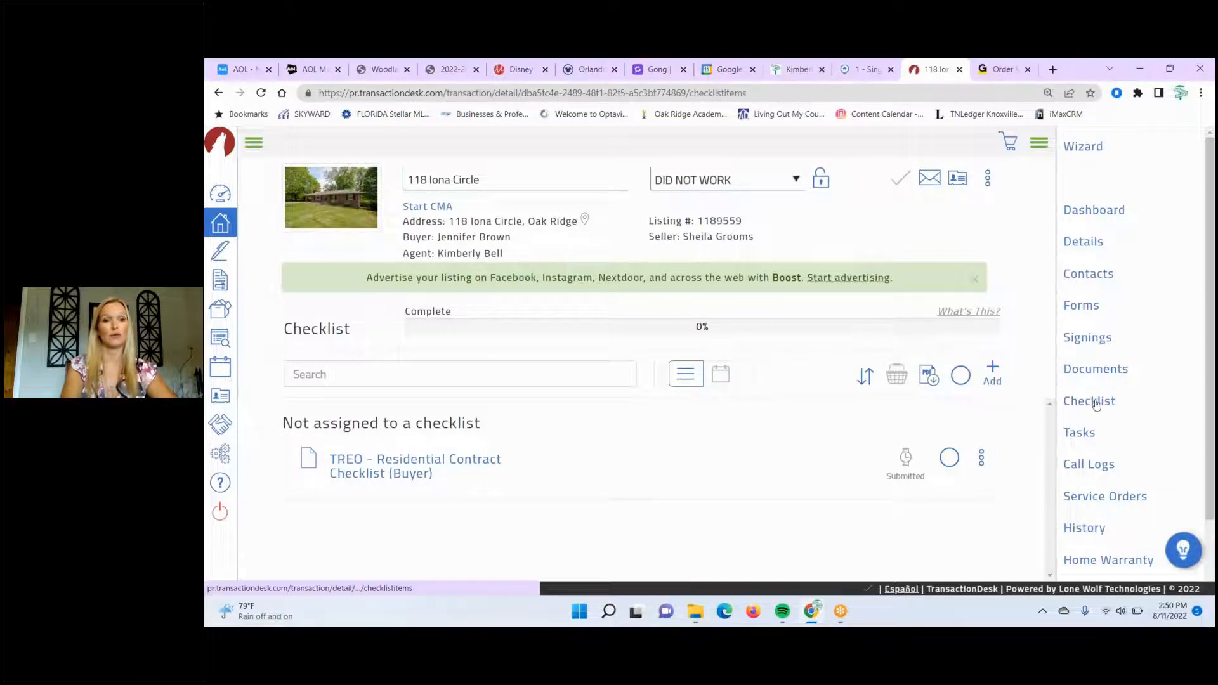
click(993, 374)
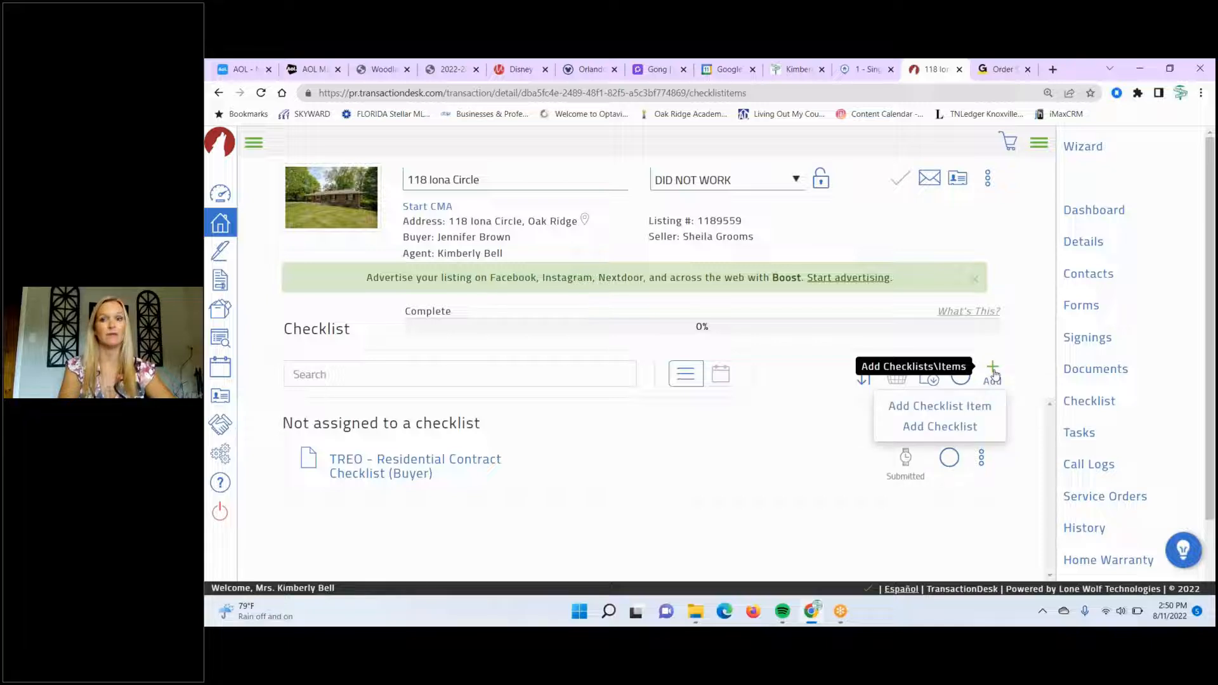
click(939, 427)
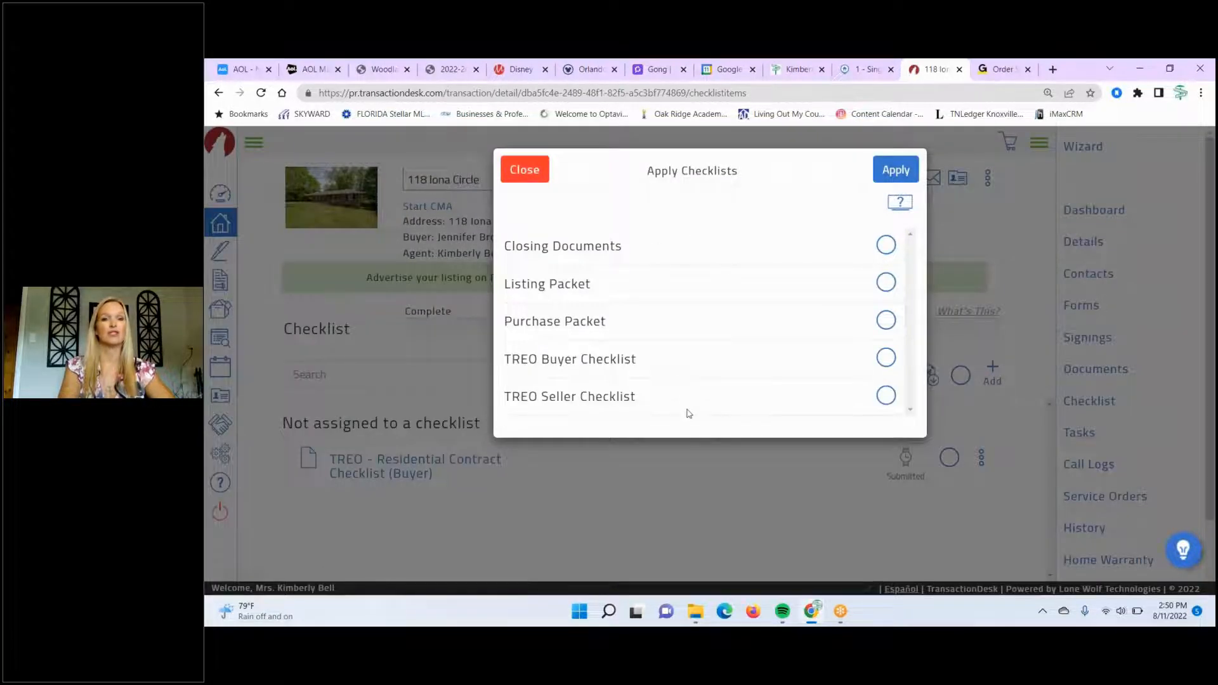
click(891, 361)
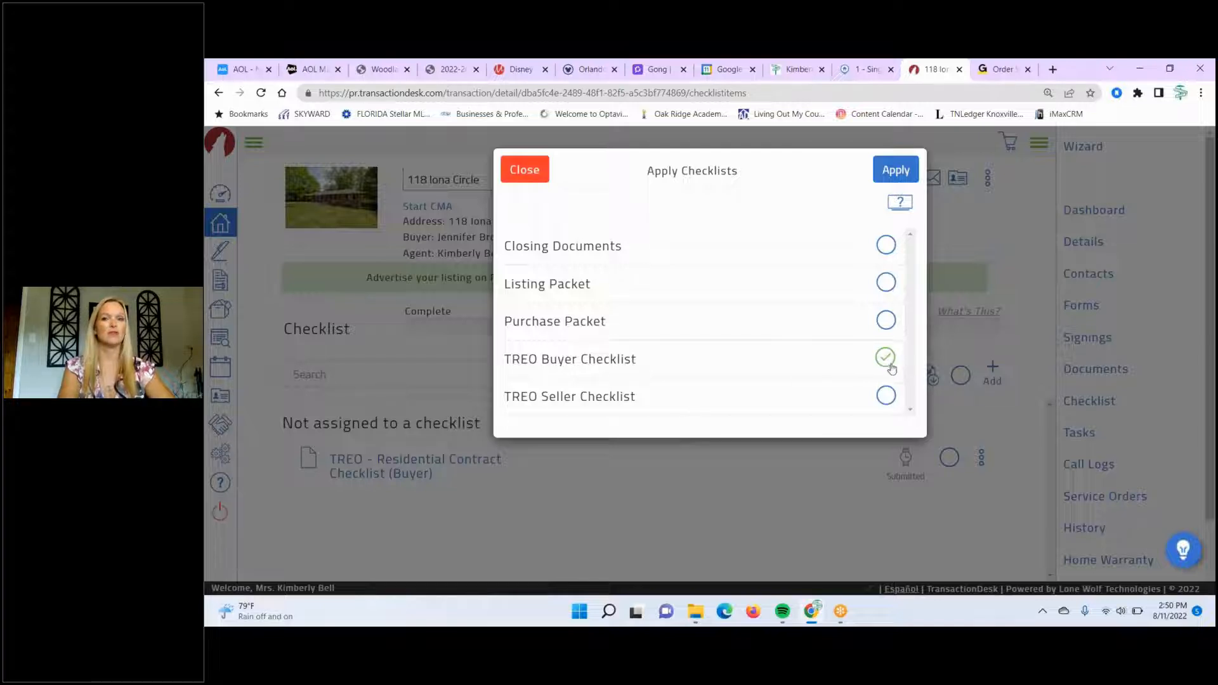
click(886, 396)
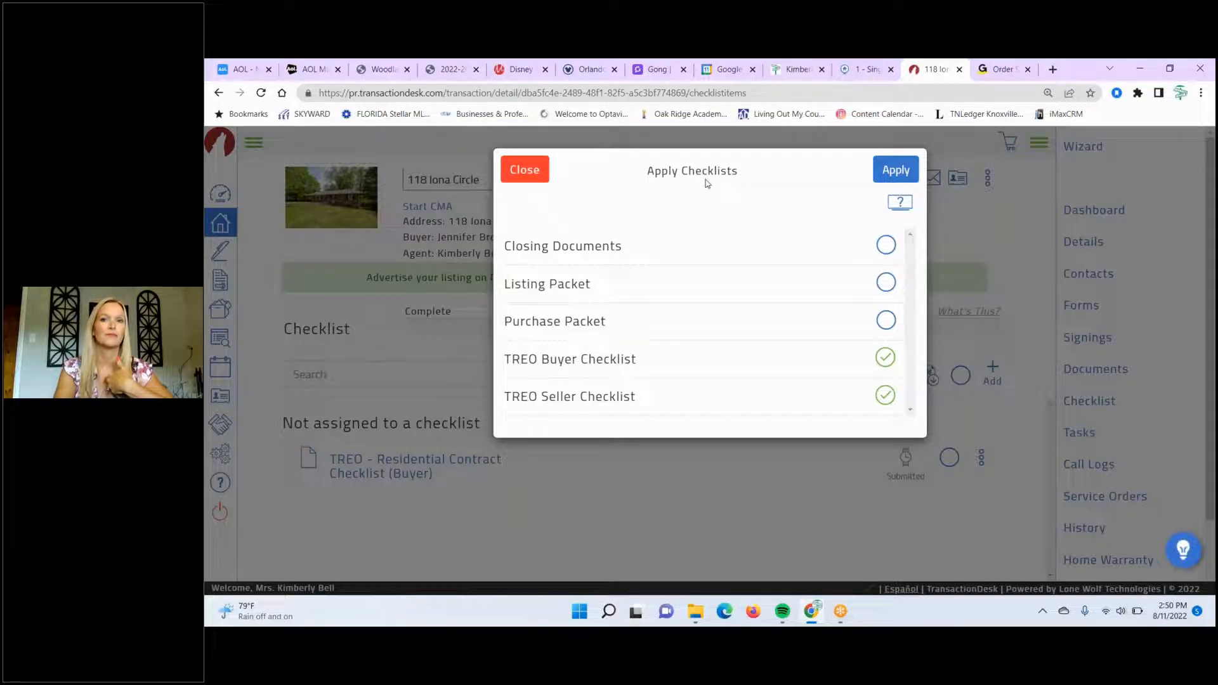
click(895, 170)
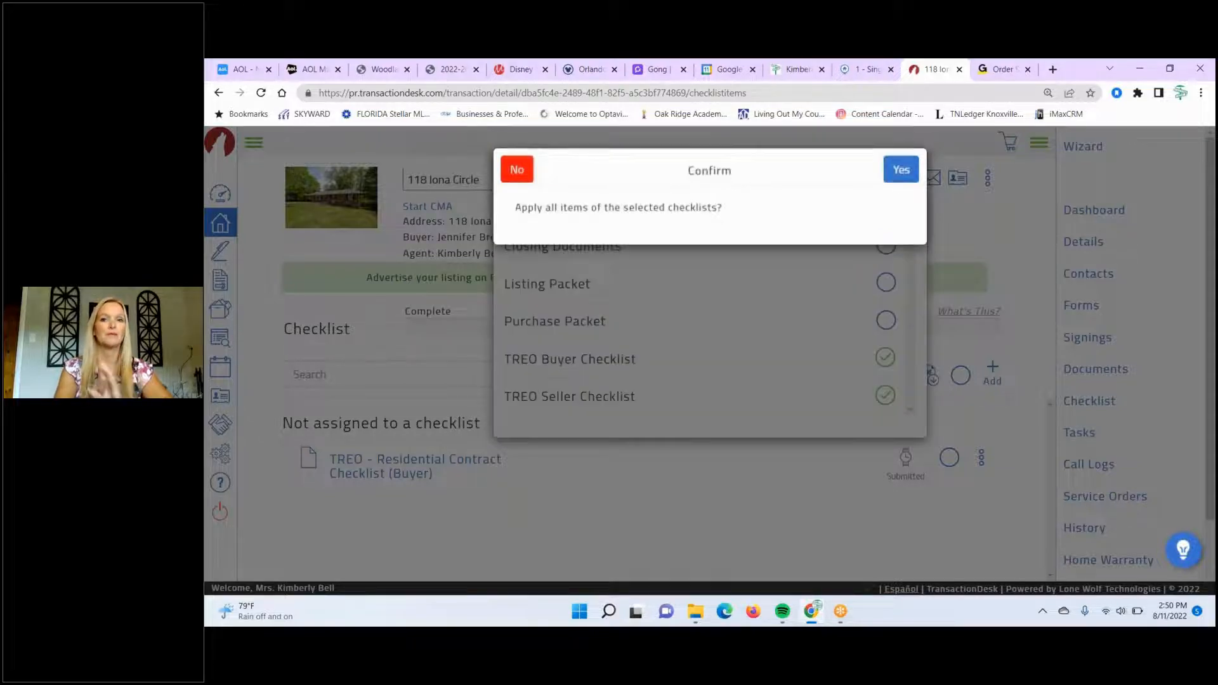
click(896, 169)
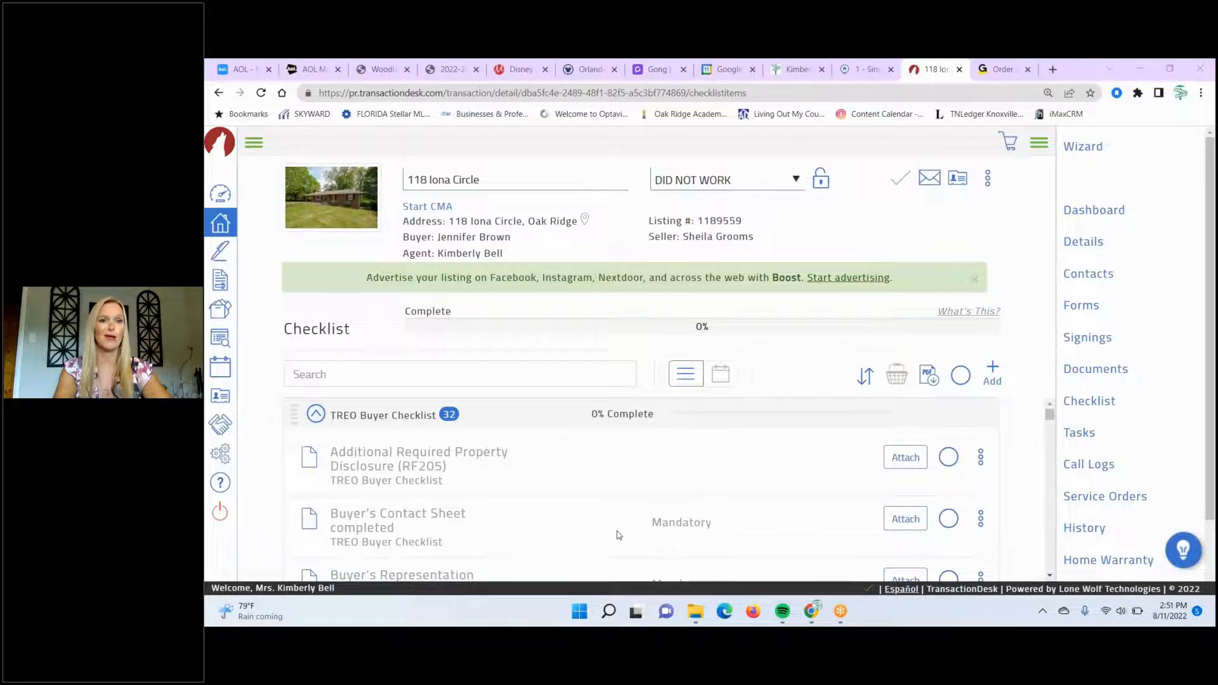
- Open the attach picker for the Buyer's Contact Sheet completed checklist item
click(898, 520)
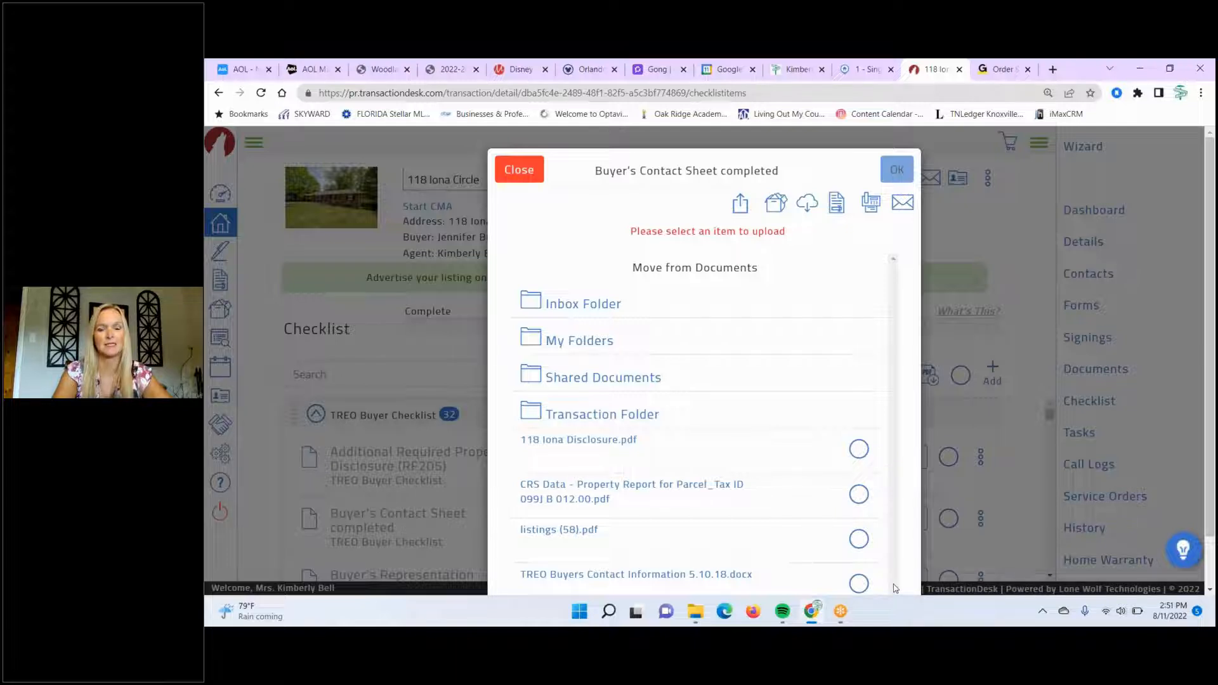
- Attach TREO Buyers Contact Information 5.10.18.docx to Buyer's Contact Sheet completed and send it for review
click(859, 585)
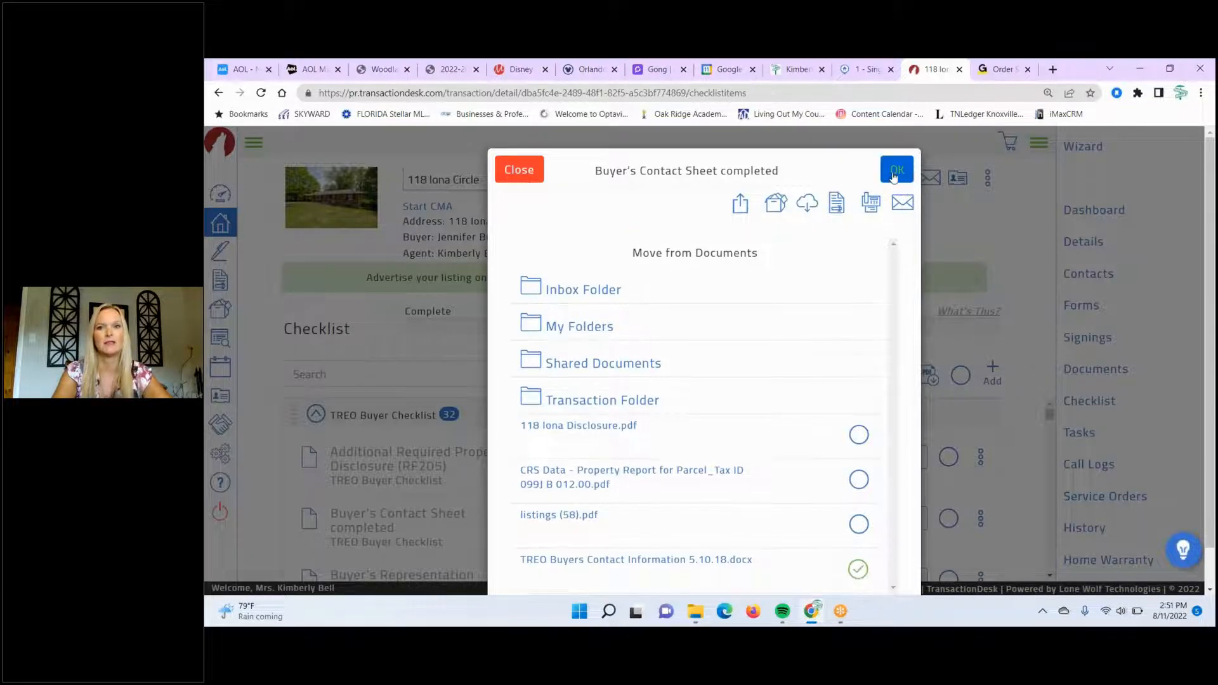
click(895, 175)
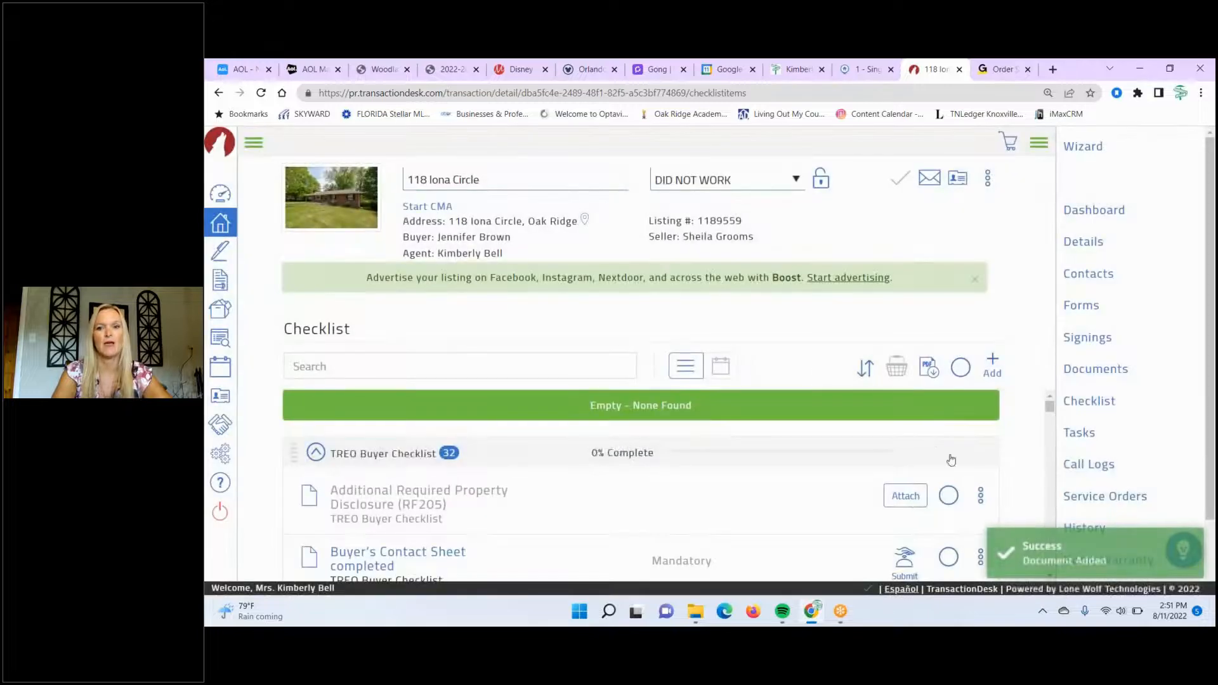
click(891, 556)
click(898, 169)
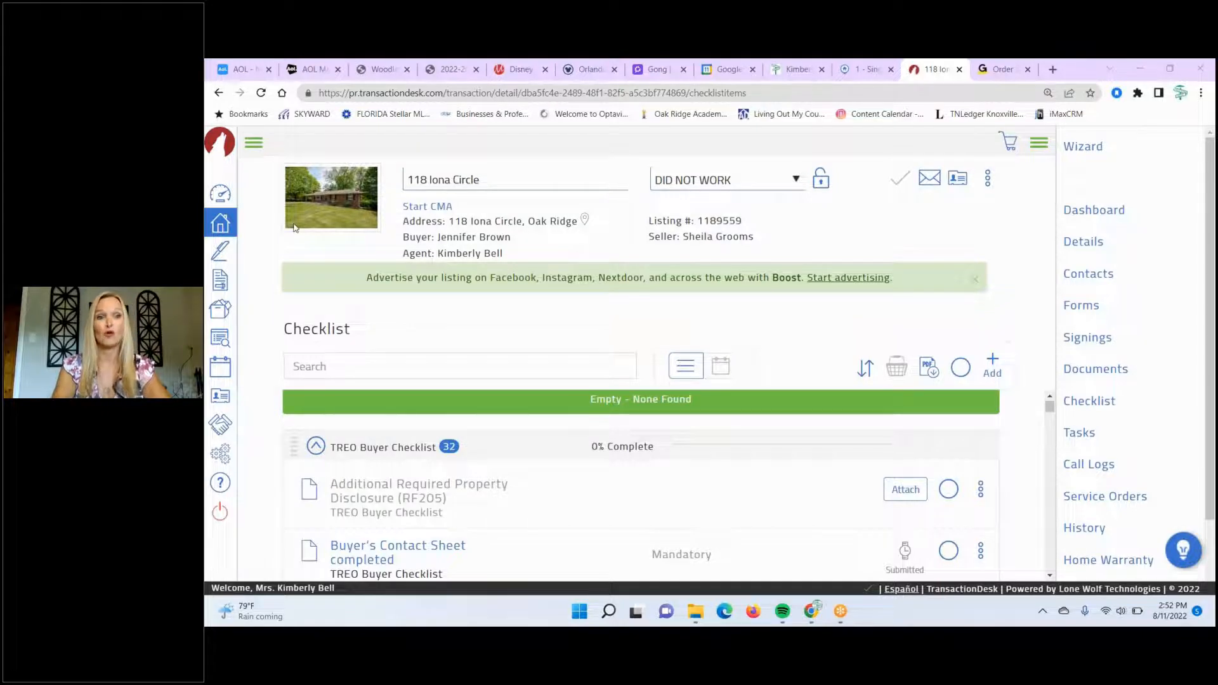
- Go to the transaction's Contacts list and open the first buyer's contact details
click(1104, 280)
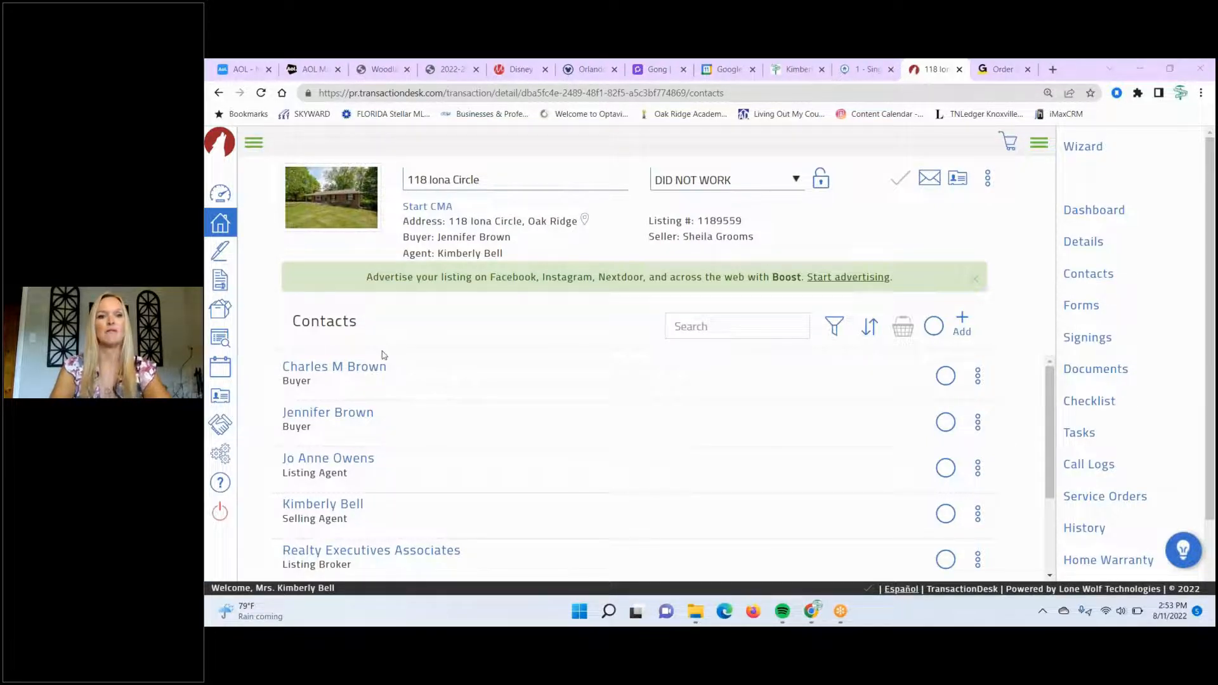
click(350, 371)
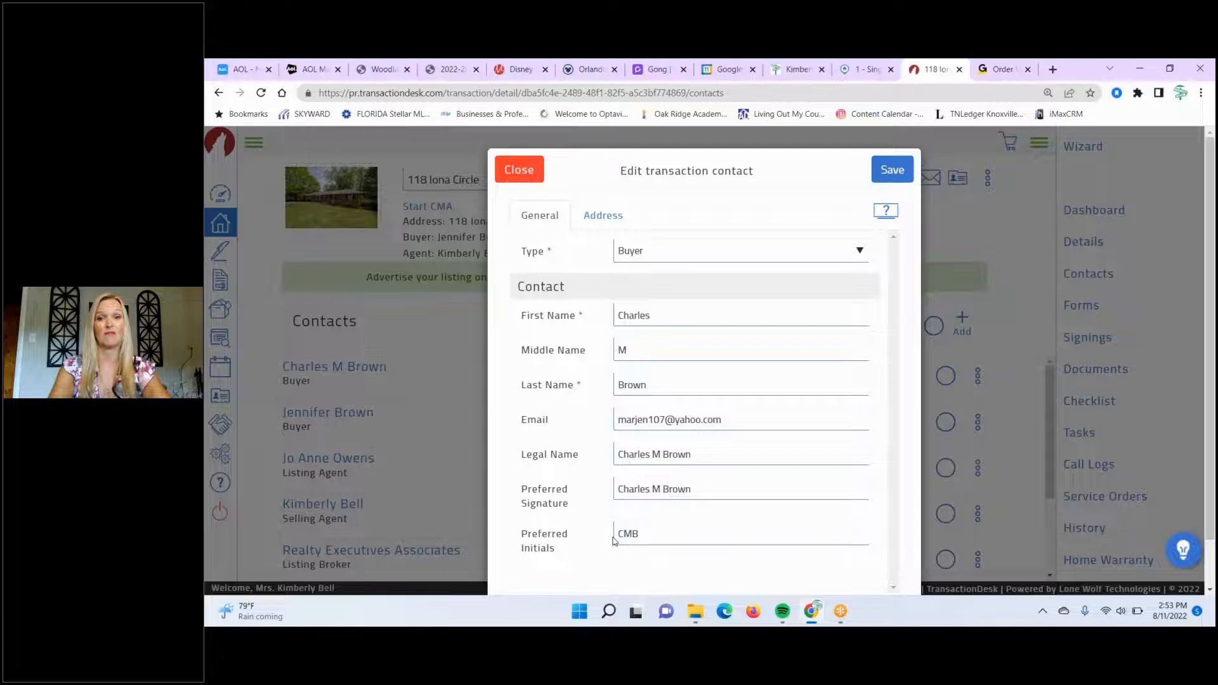
- Review the buyer's Address and General details, close without saving, and go to Documents
click(601, 216)
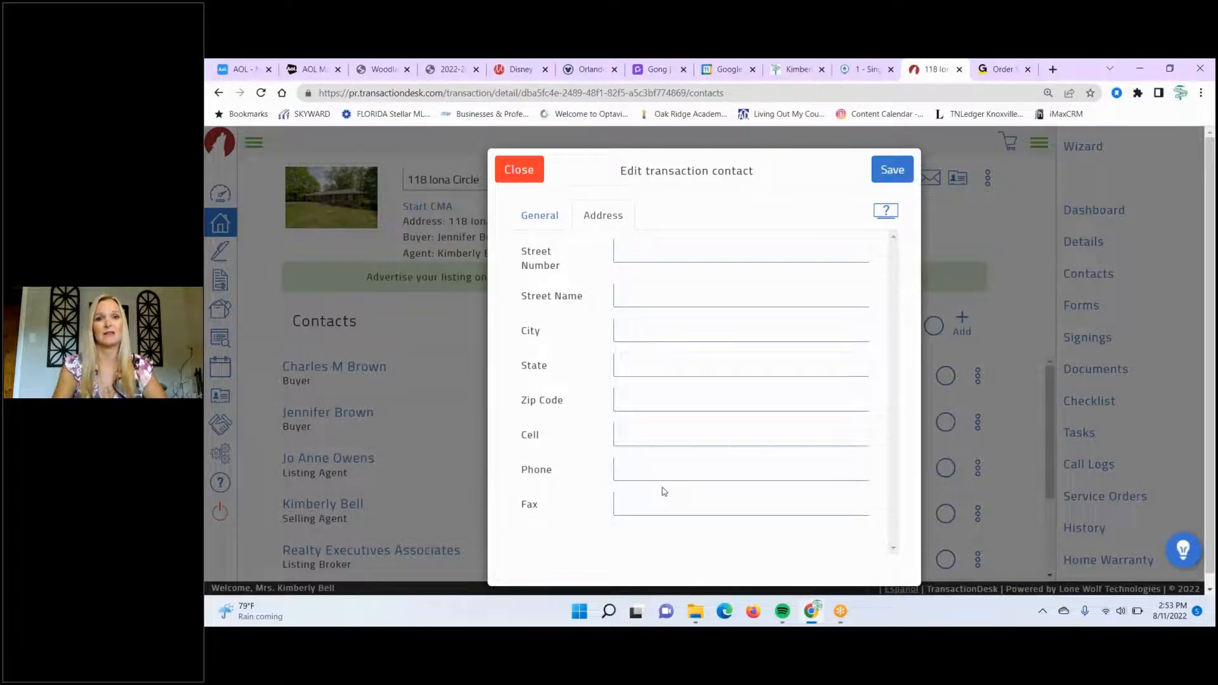
click(646, 248)
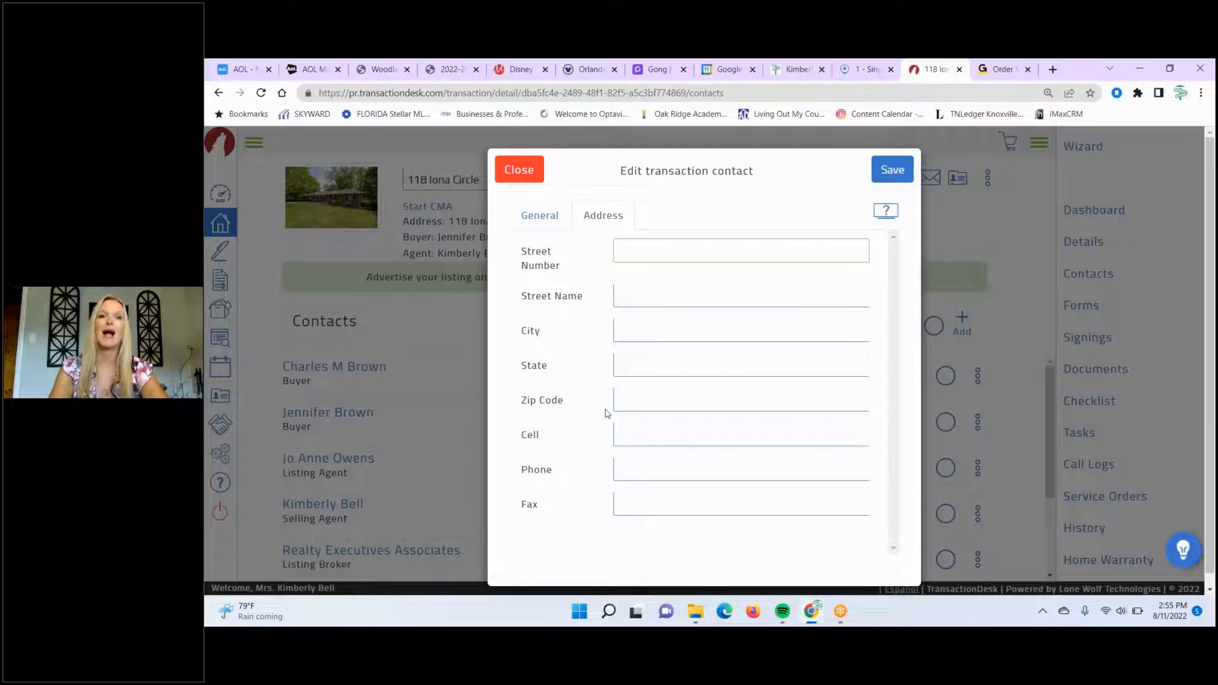
click(524, 222)
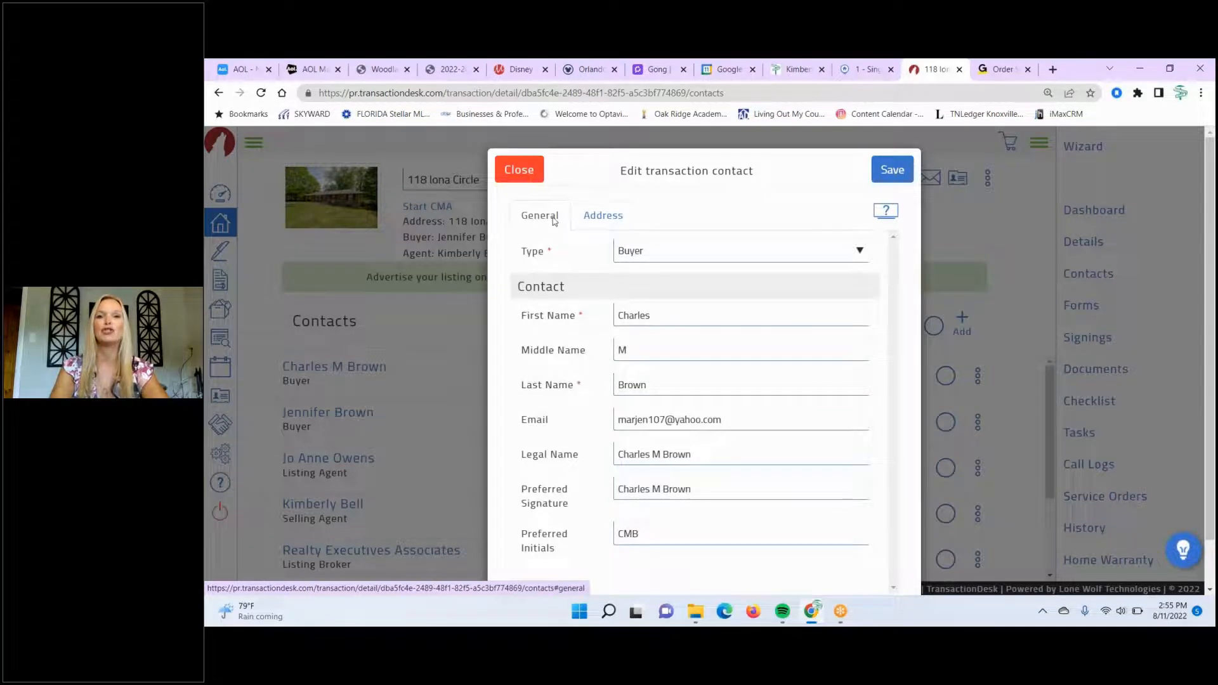
click(604, 222)
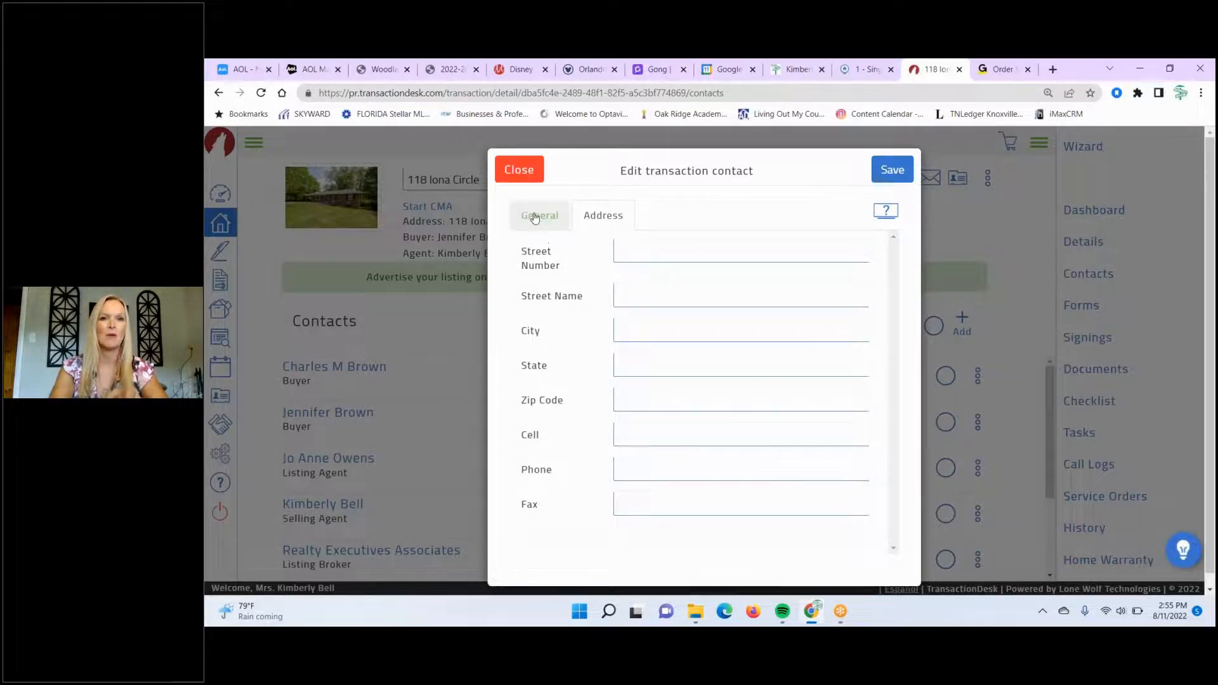
click(518, 170)
click(1107, 371)
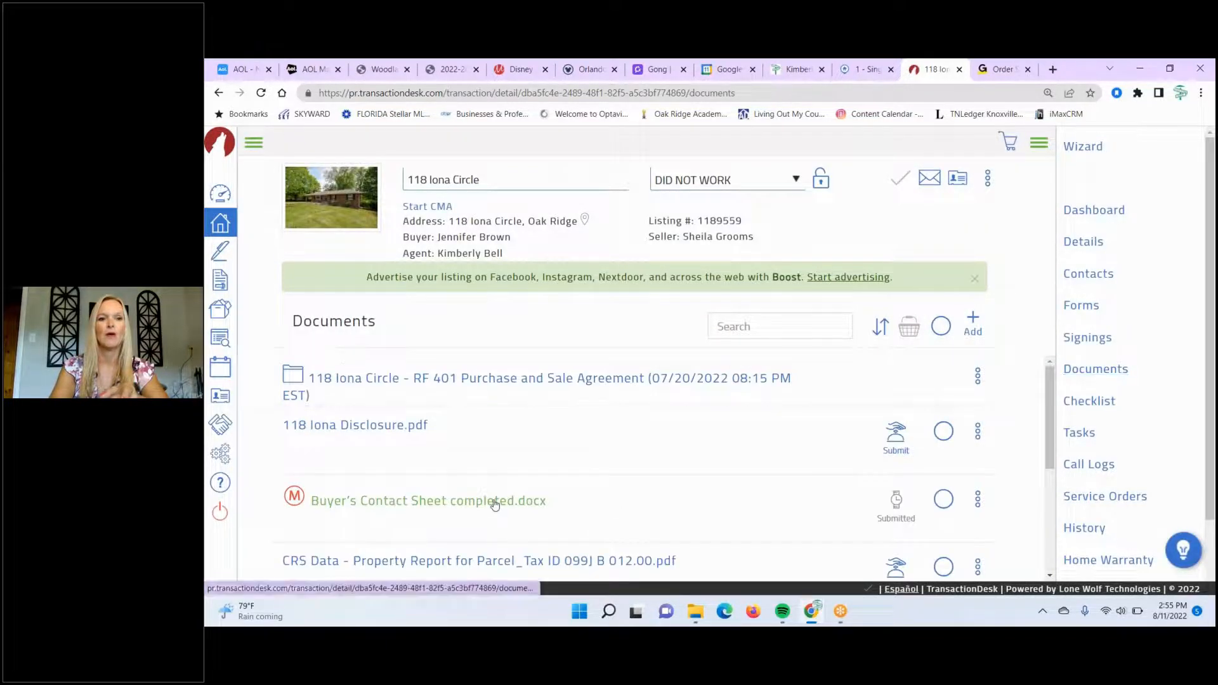
click(495, 505)
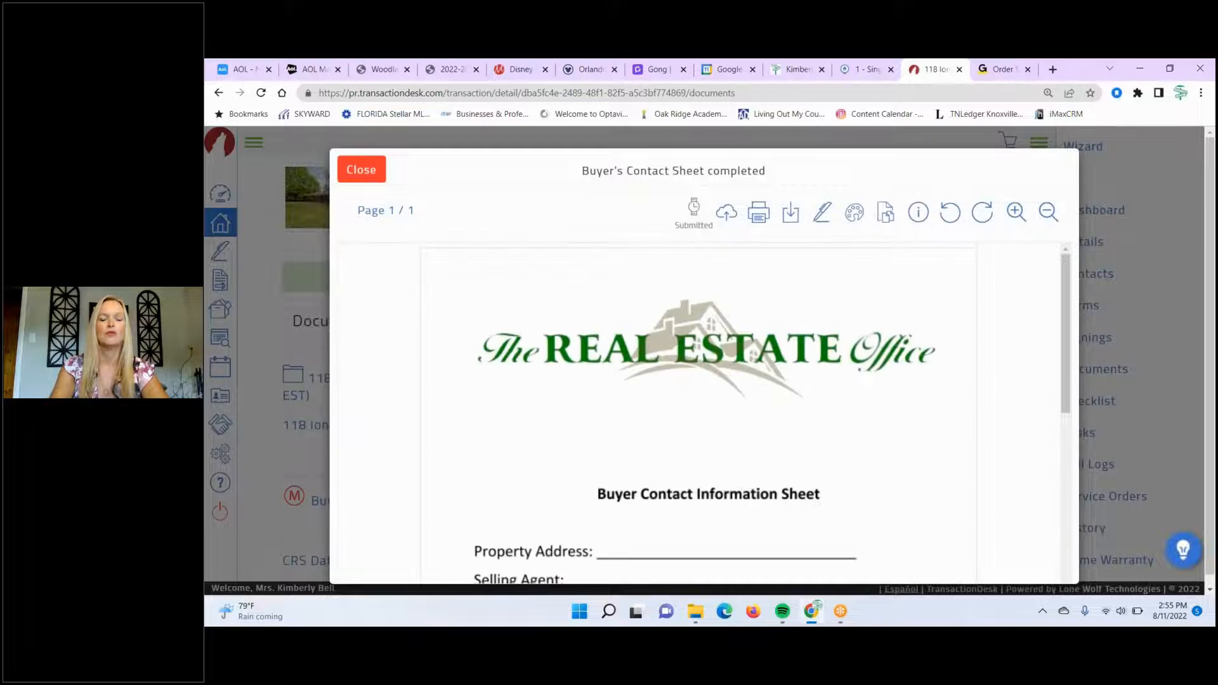
scroll(496, 504, down, 5)
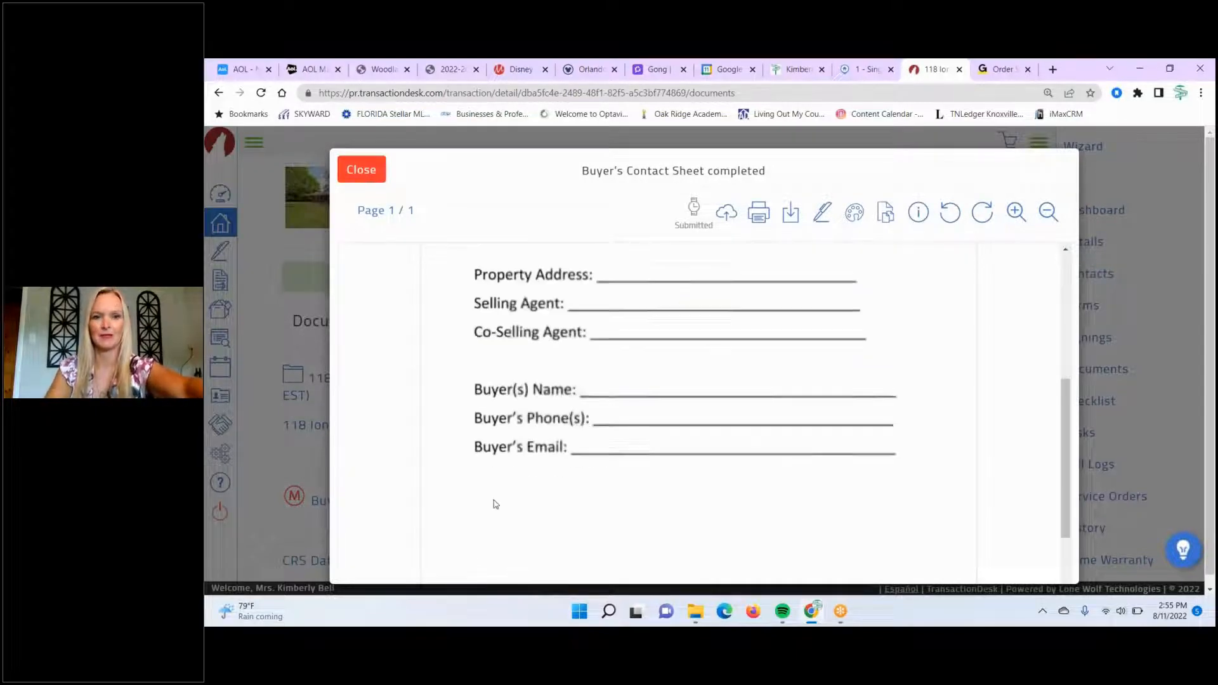
scroll(496, 504, up, 4)
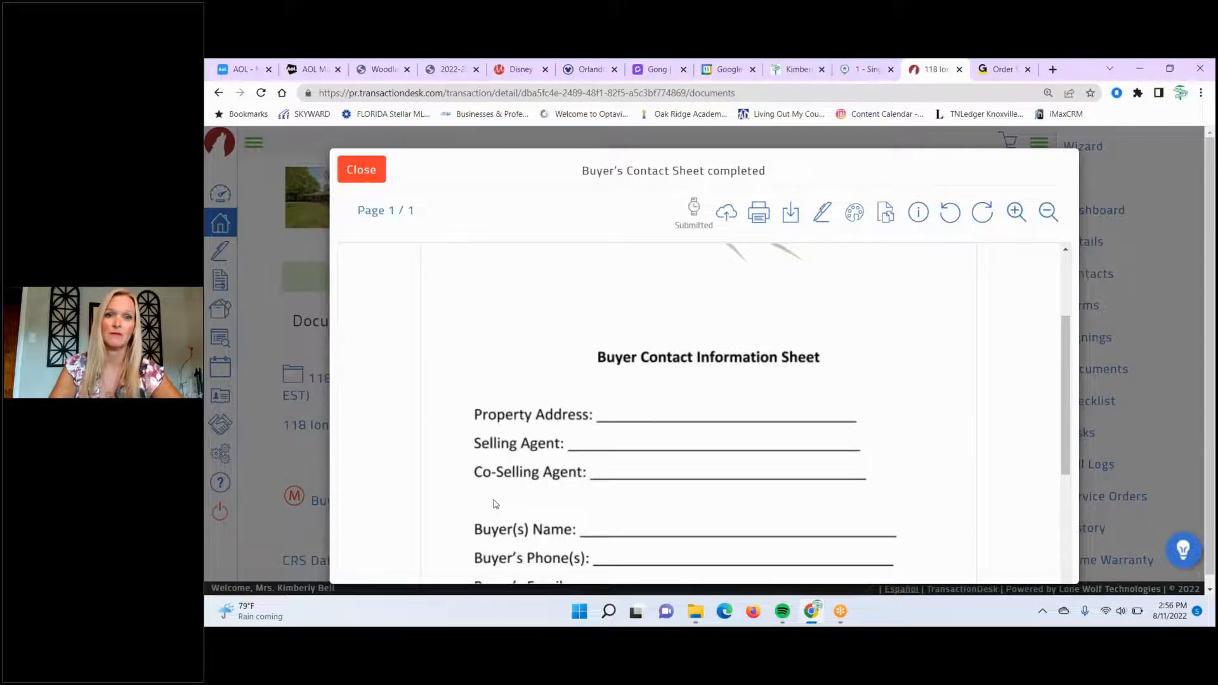
click(362, 170)
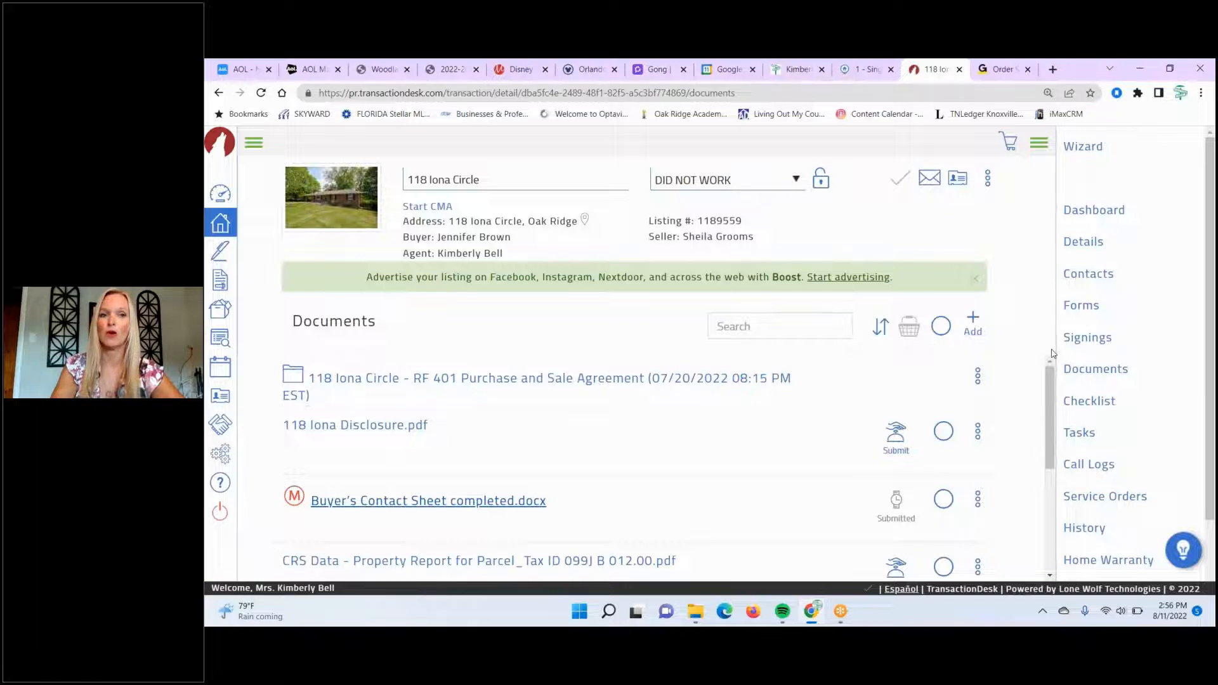
click(1082, 306)
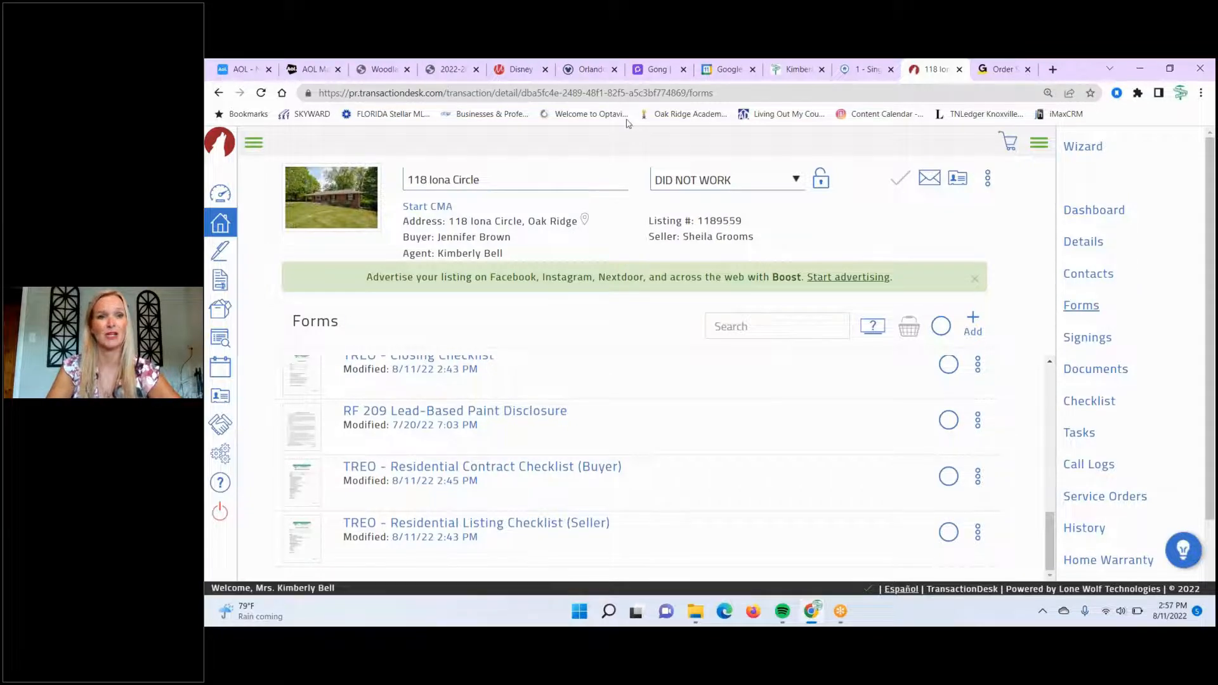
- Append BUYER and the buyer's last name to the transaction name, then save
click(490, 180)
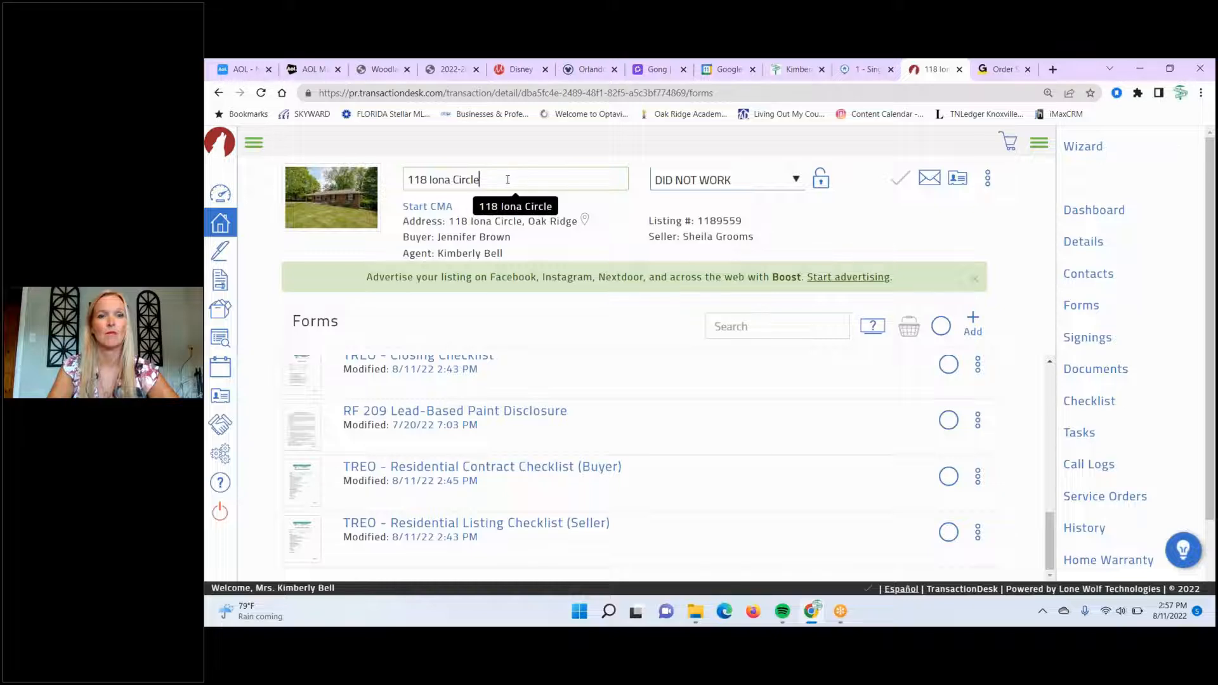
text(BUYER Brown)
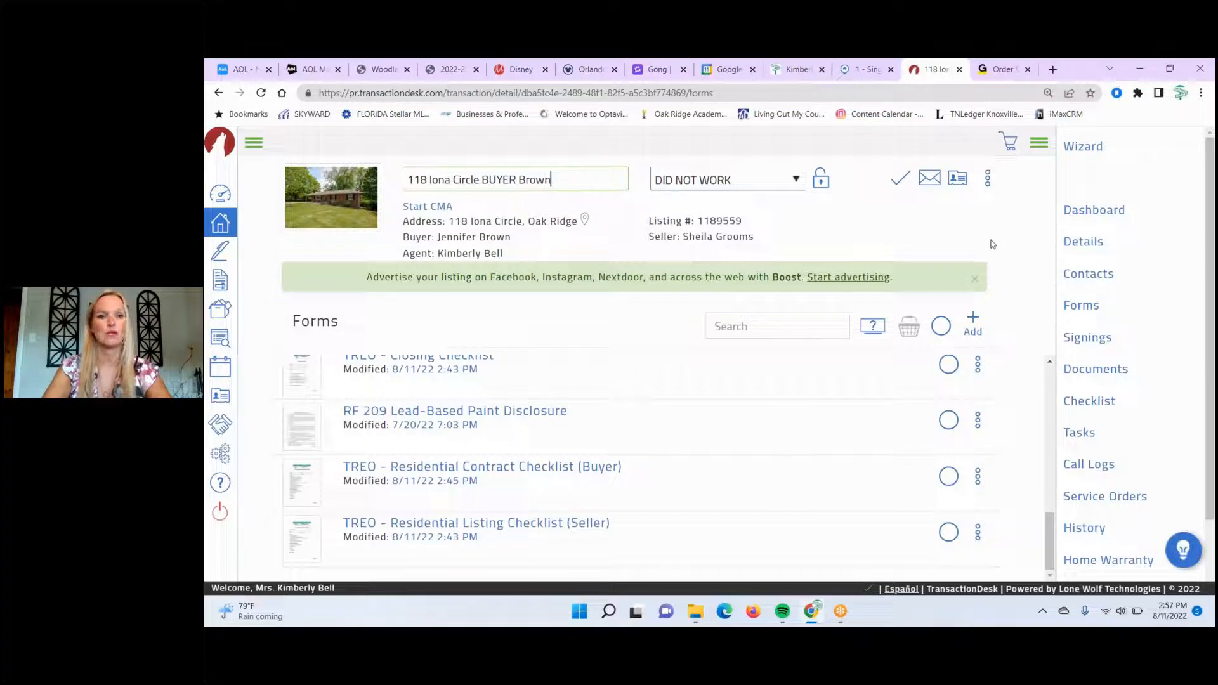
click(1045, 236)
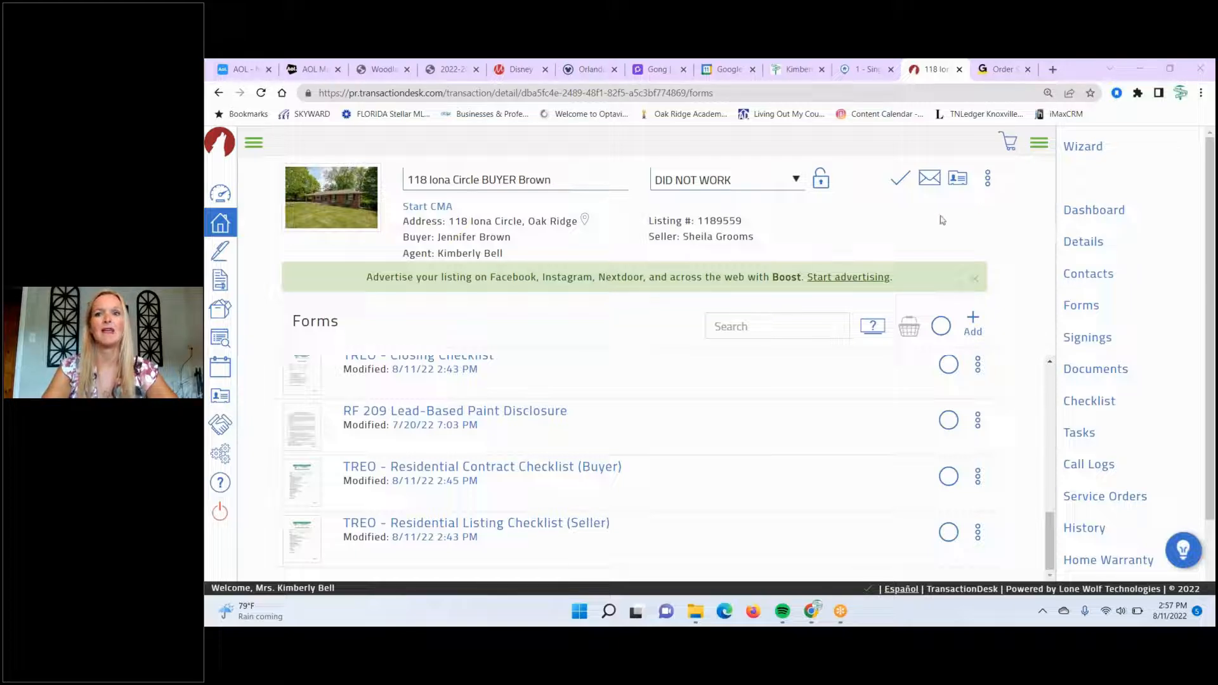
click(898, 182)
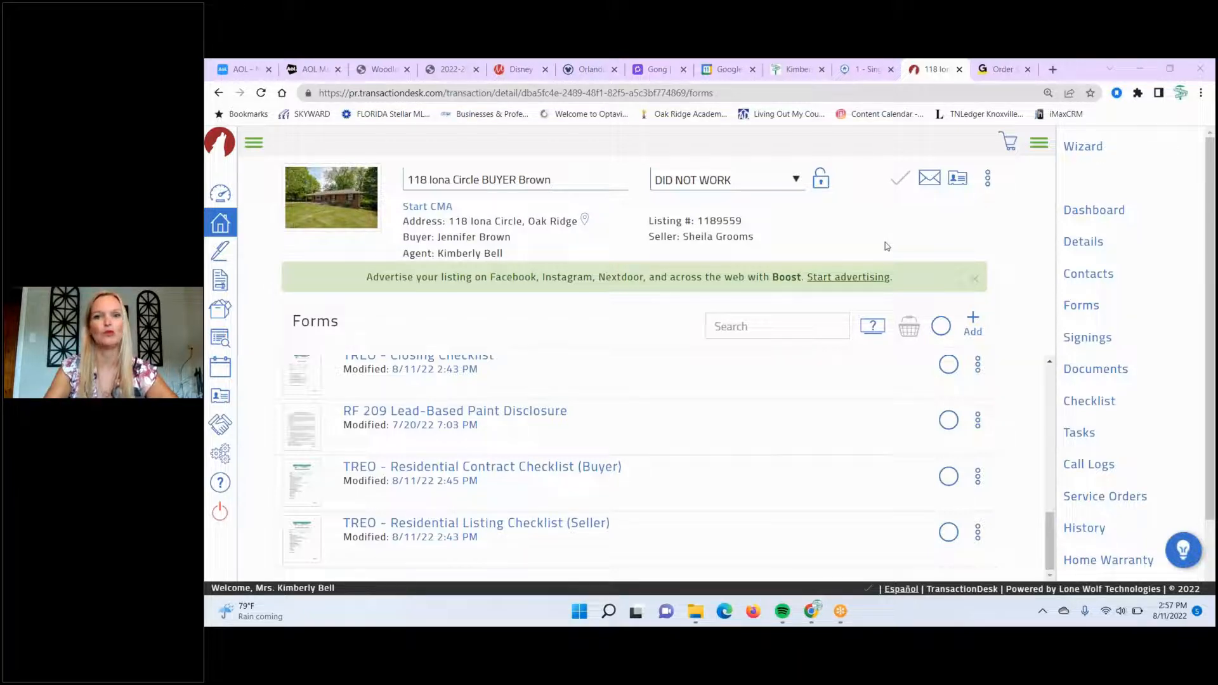
click(1092, 244)
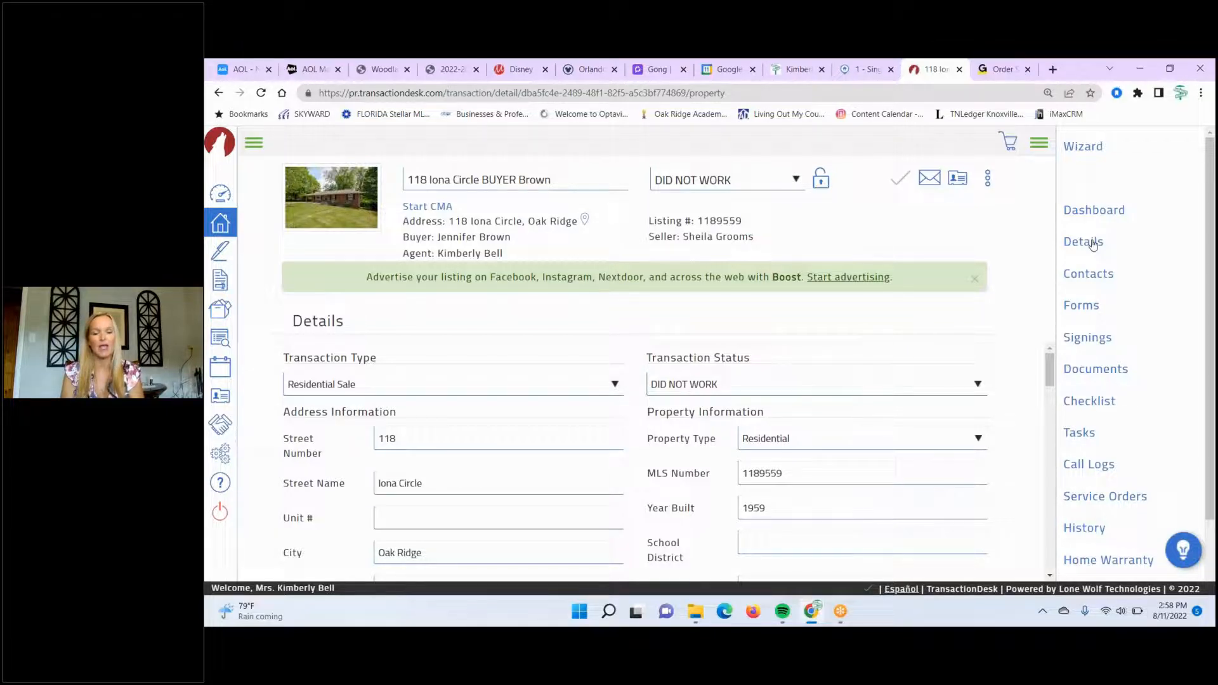
click(1092, 245)
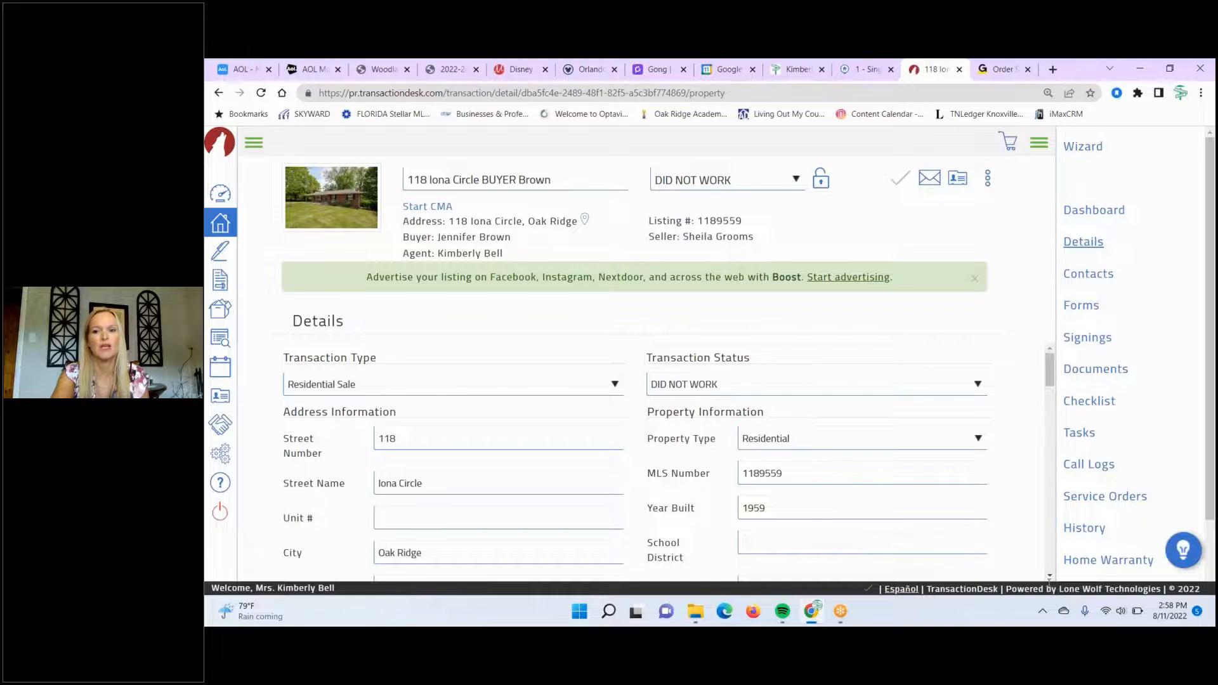
scroll(1048, 581, down, 3)
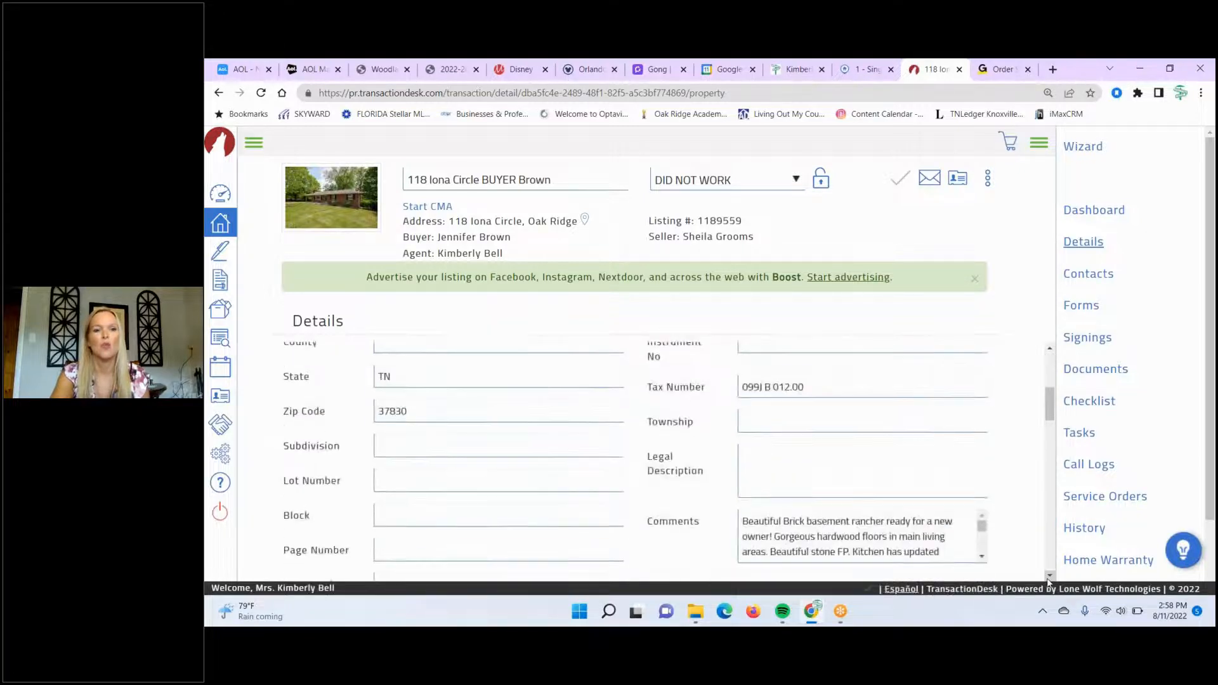
scroll(1048, 581, down, 2)
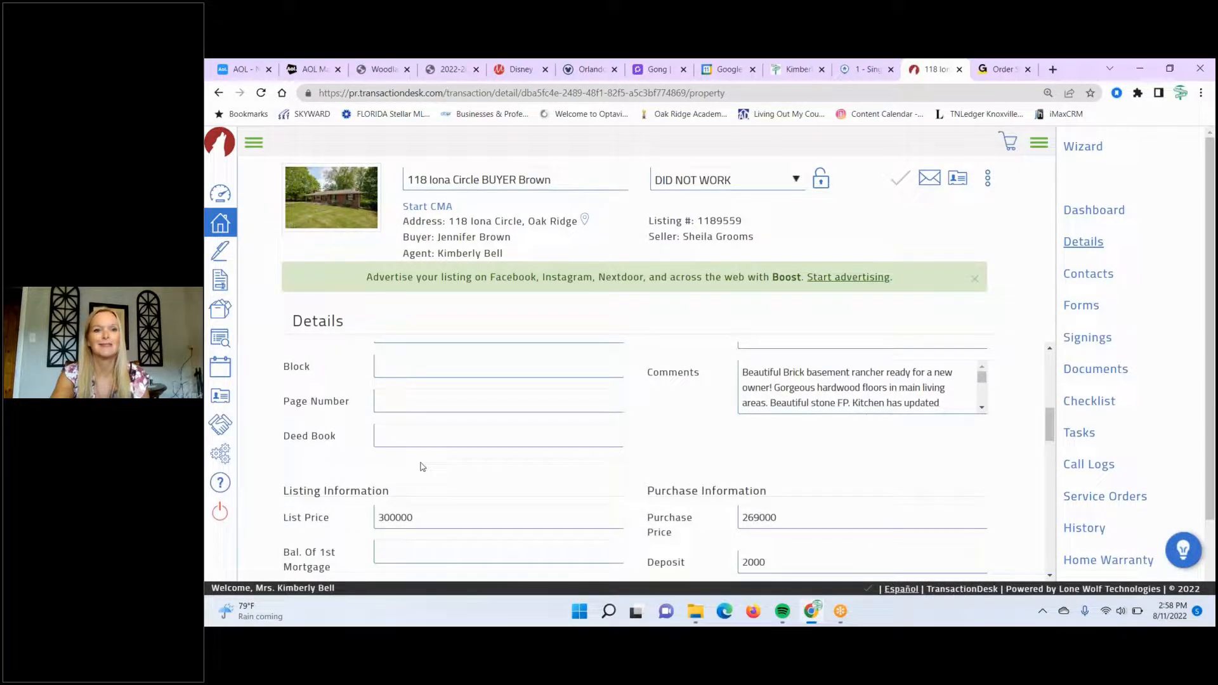
click(393, 444)
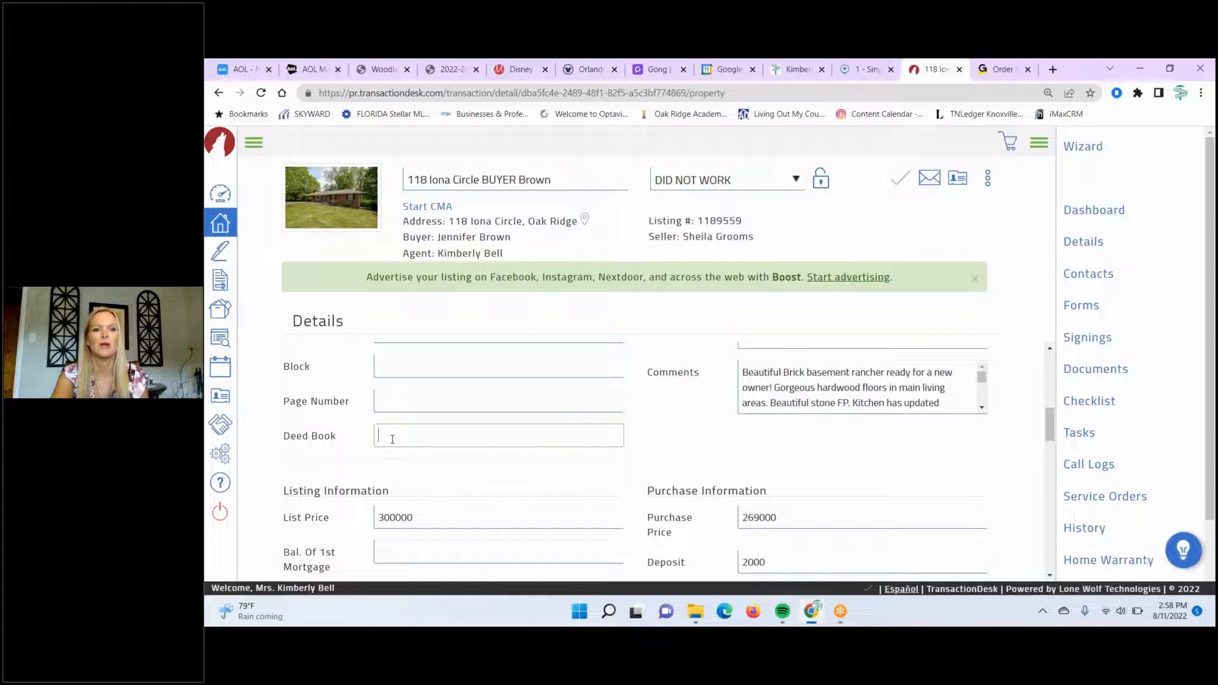
click(380, 364)
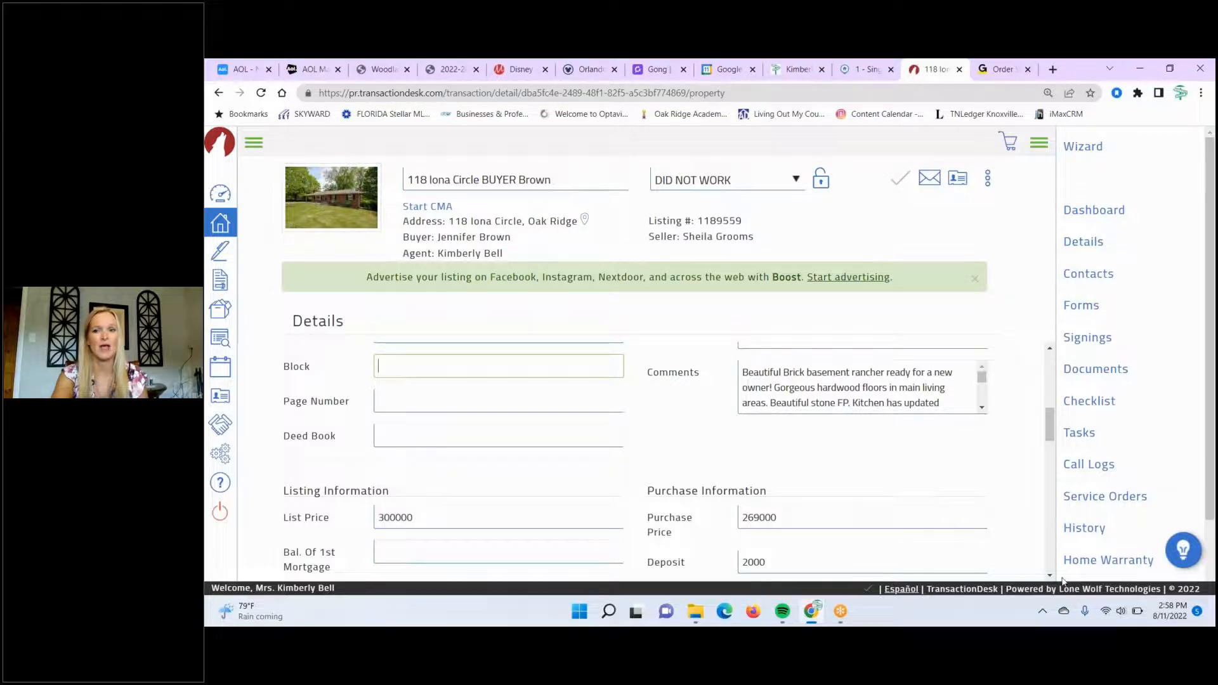
scroll(1050, 575, down, 2)
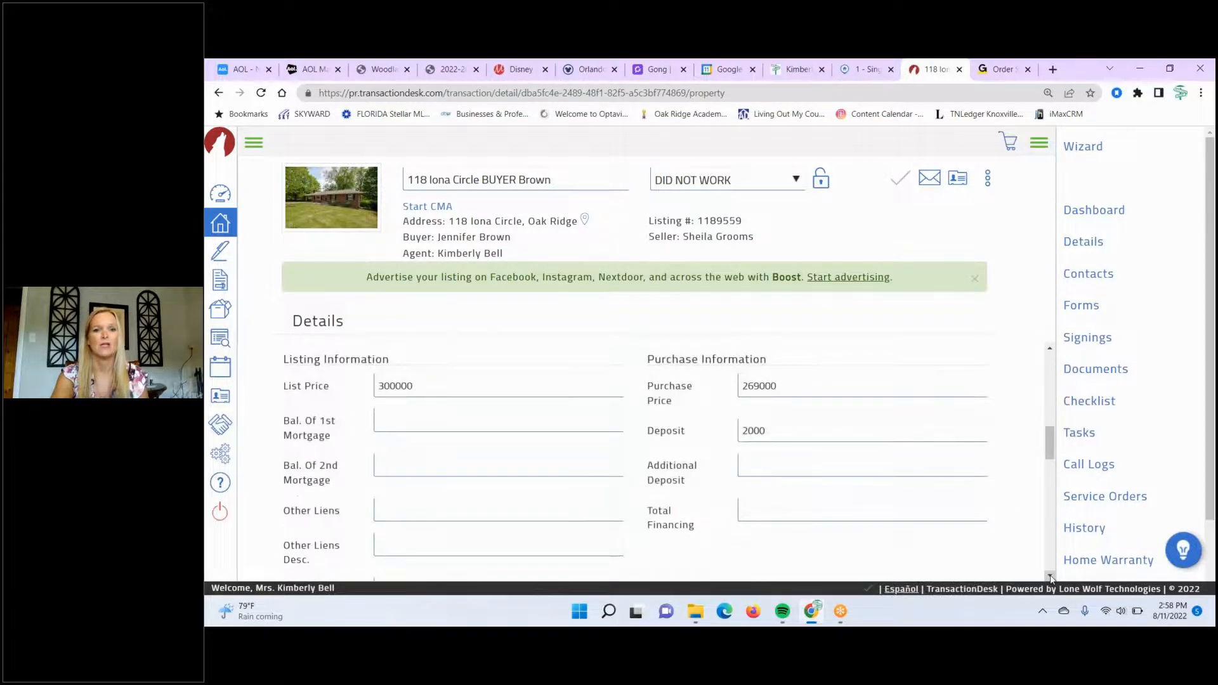
scroll(1050, 577, down, 5)
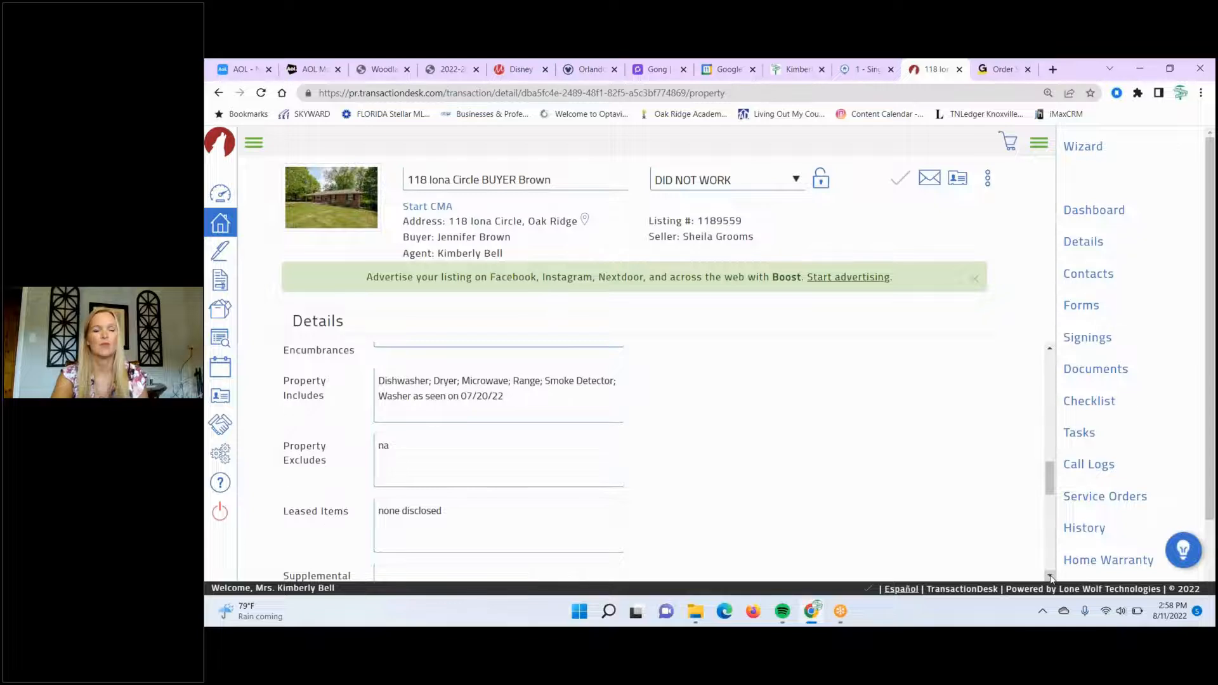
scroll(1050, 577, down, 1)
scroll(1050, 577, down, 3)
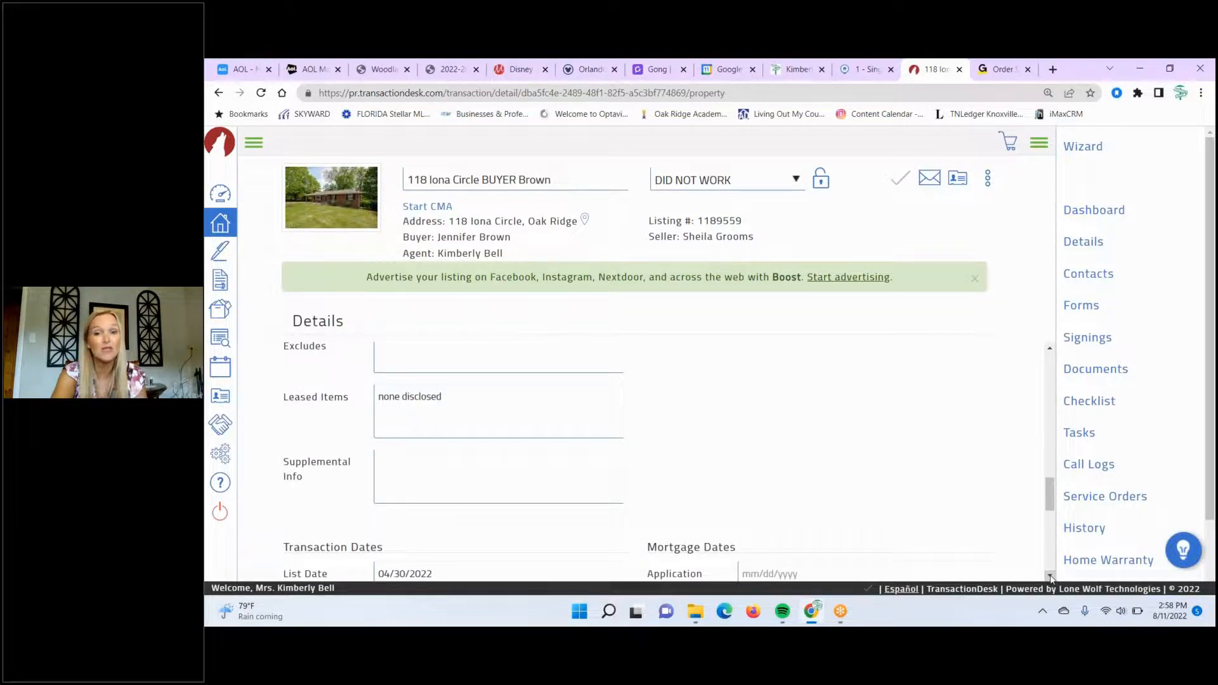
scroll(1051, 577, down, 5)
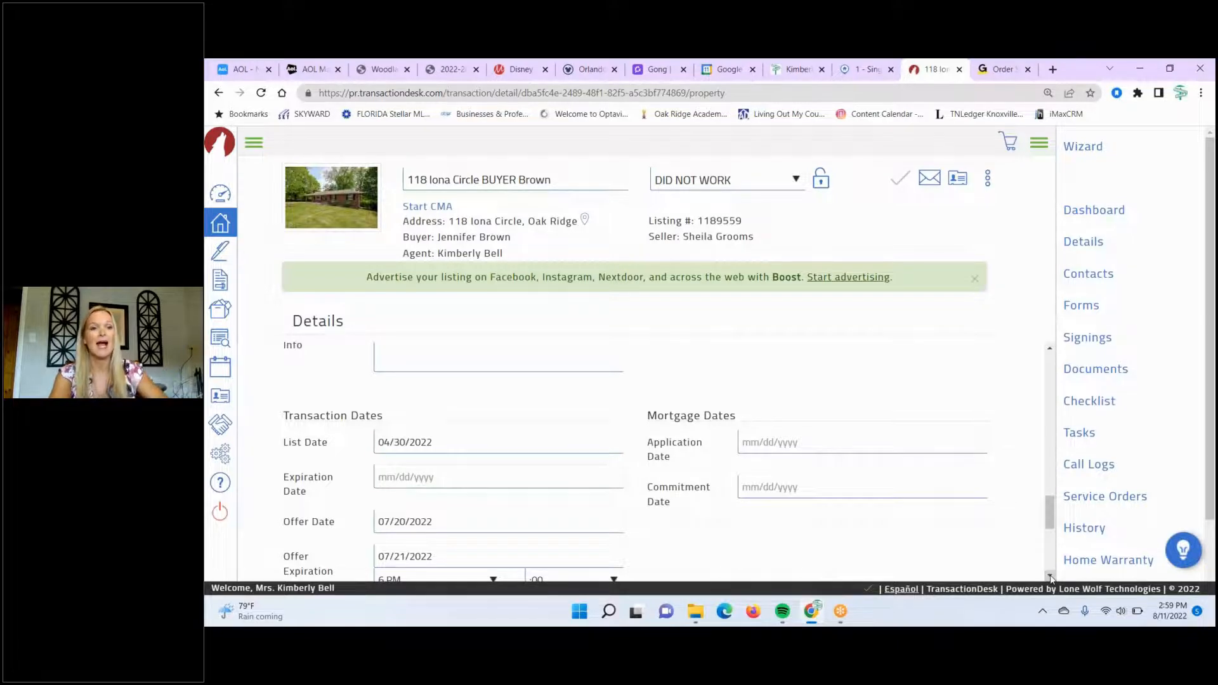
scroll(1050, 578, down, 2)
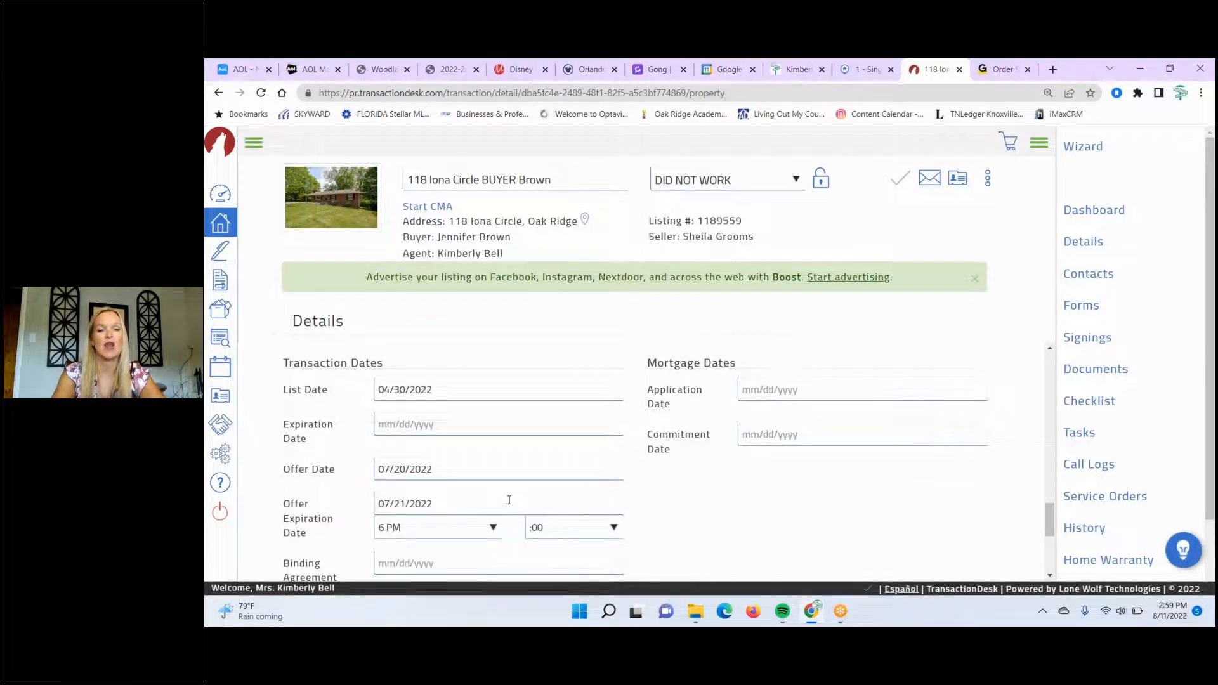
scroll(1050, 578, down, 5)
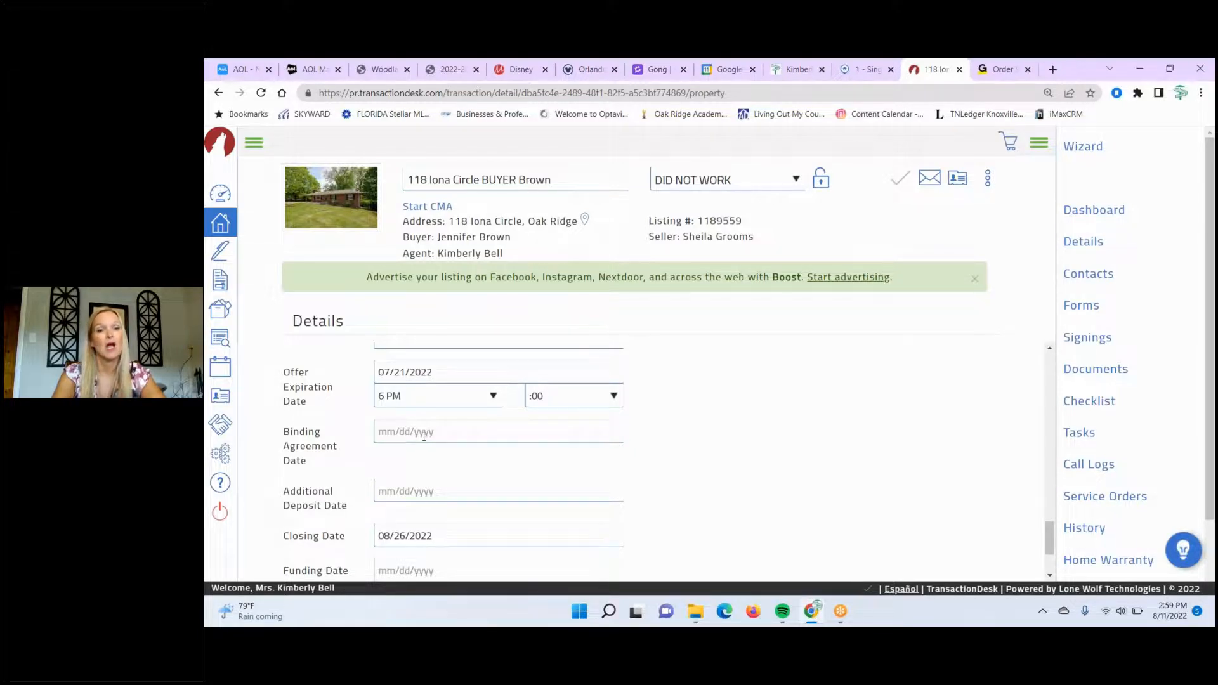
- Set the Binding Agreement Date to 08/11/2022 and save the property details
click(388, 435)
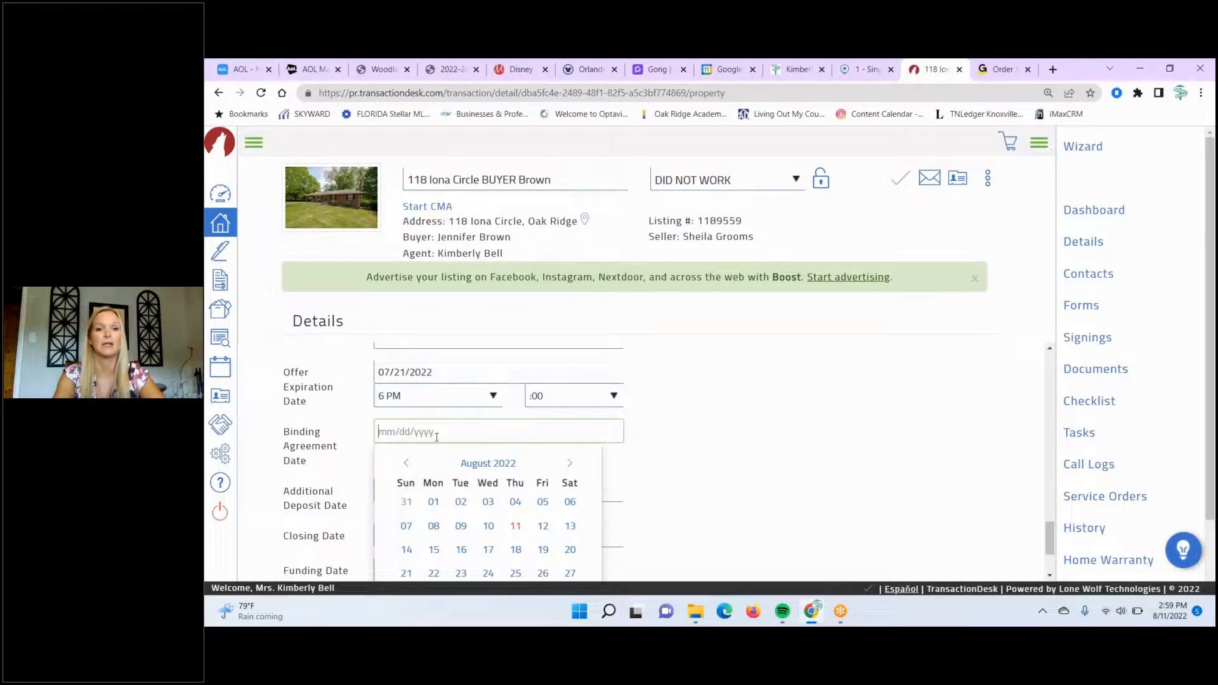
click(515, 527)
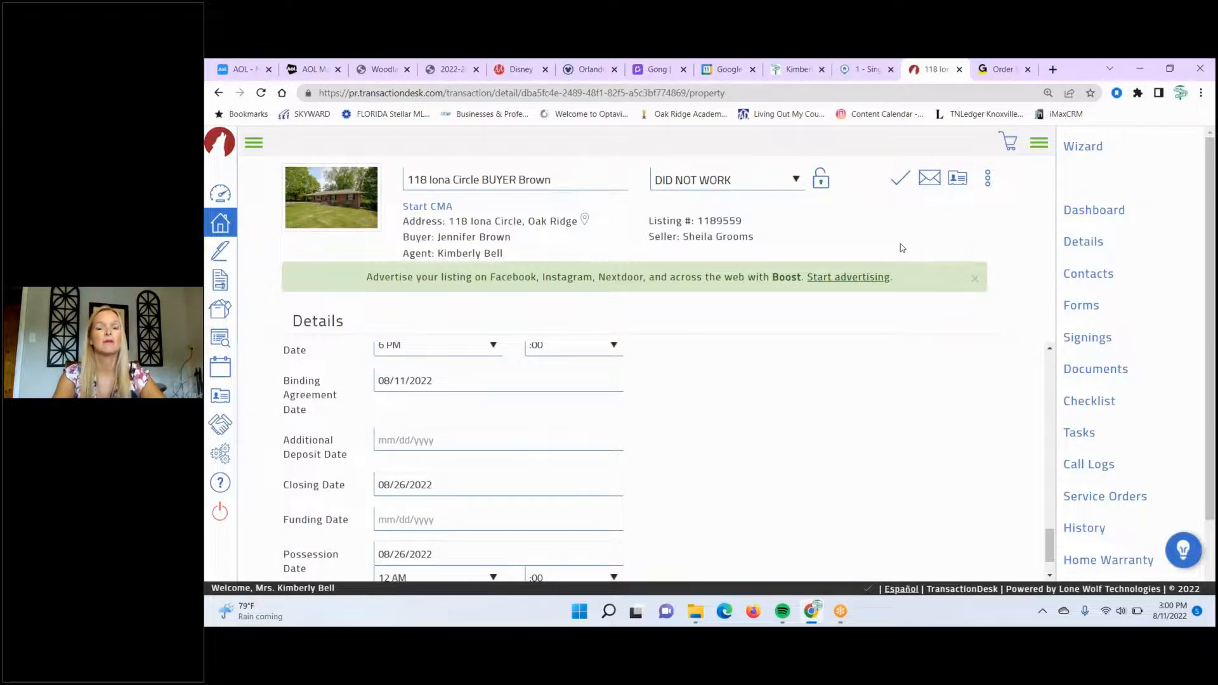
click(896, 184)
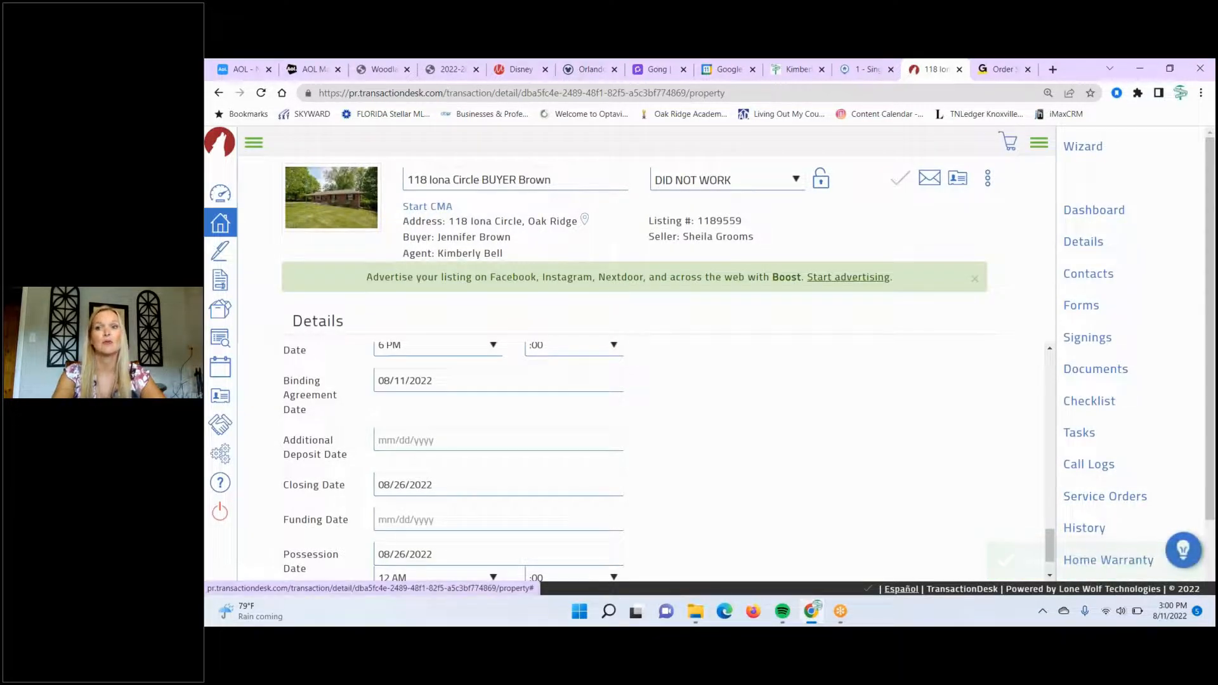
- Open RF 653 Amendment to Purchase and Sale Agreement from the transaction's Forms list
click(1082, 311)
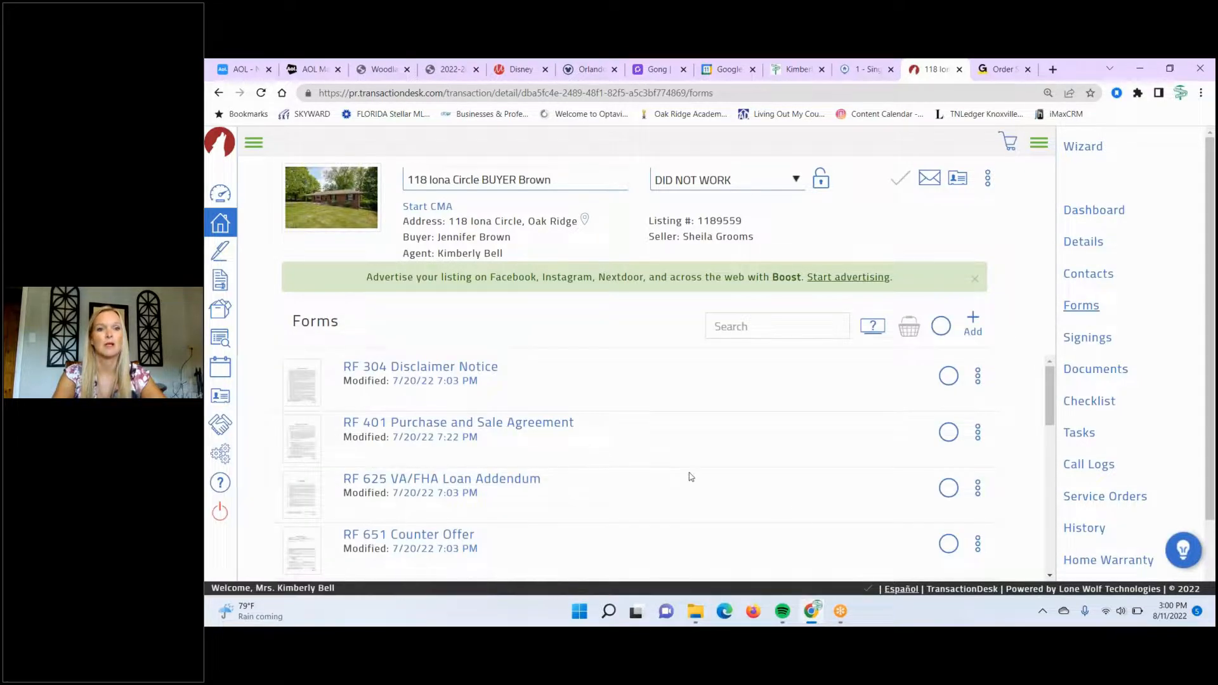
scroll(1049, 576, down, 2)
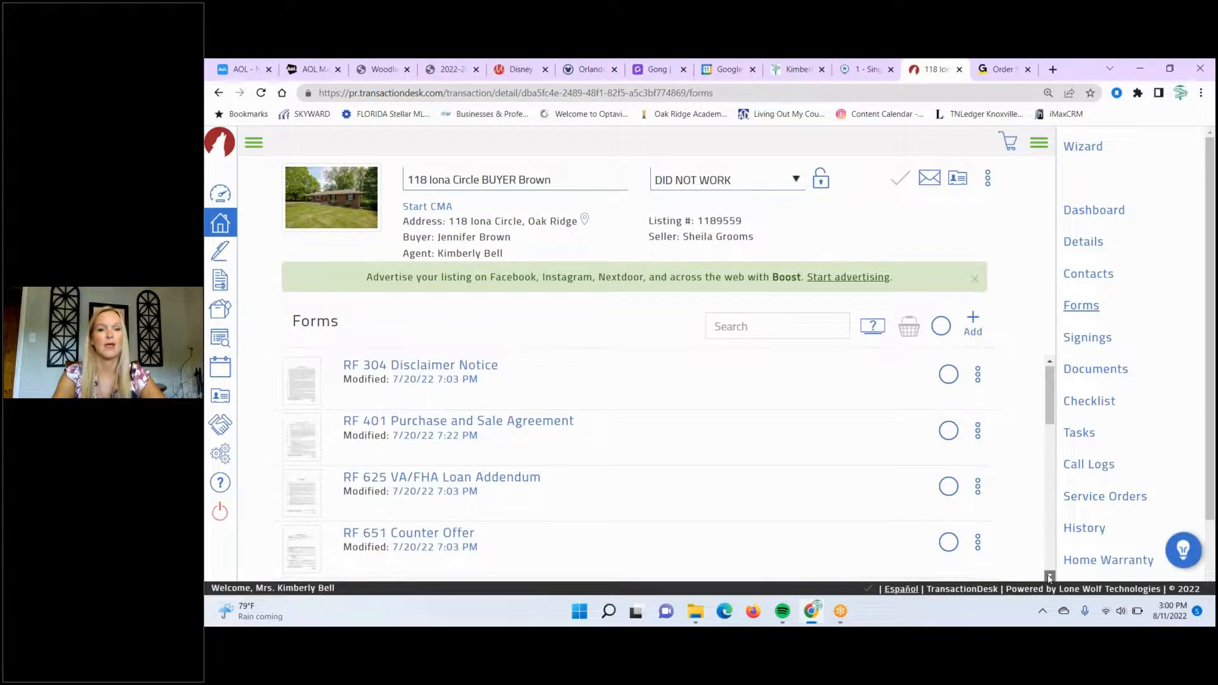
click(1049, 576)
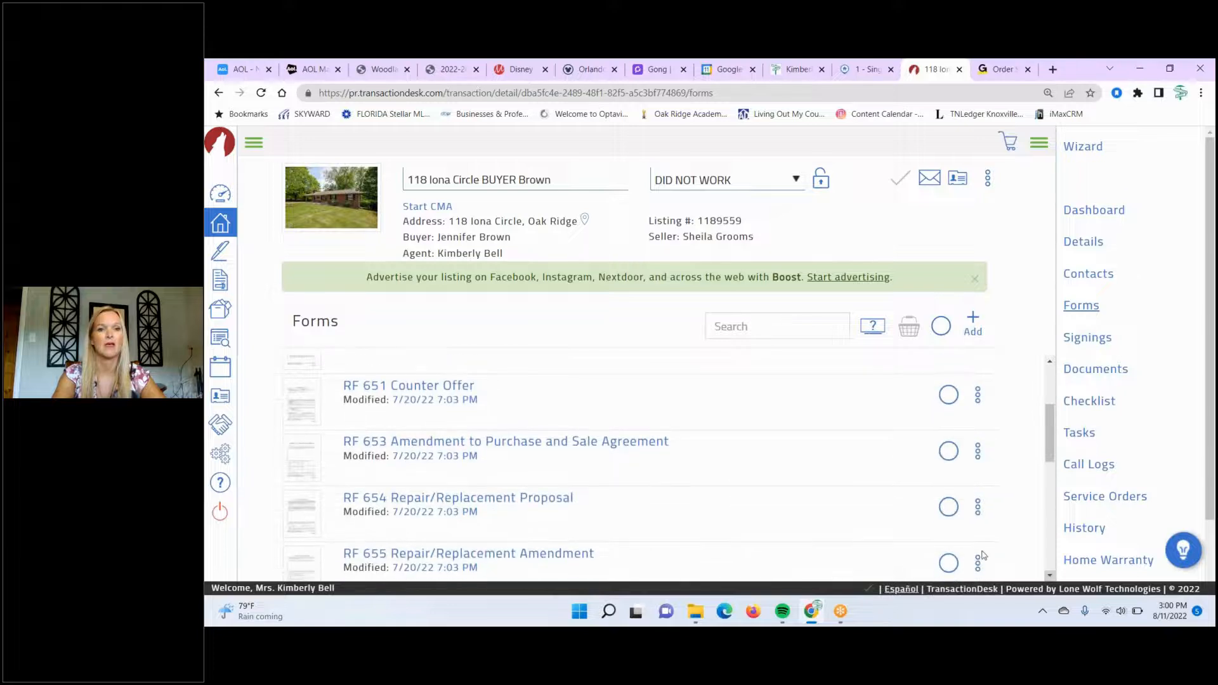
click(518, 441)
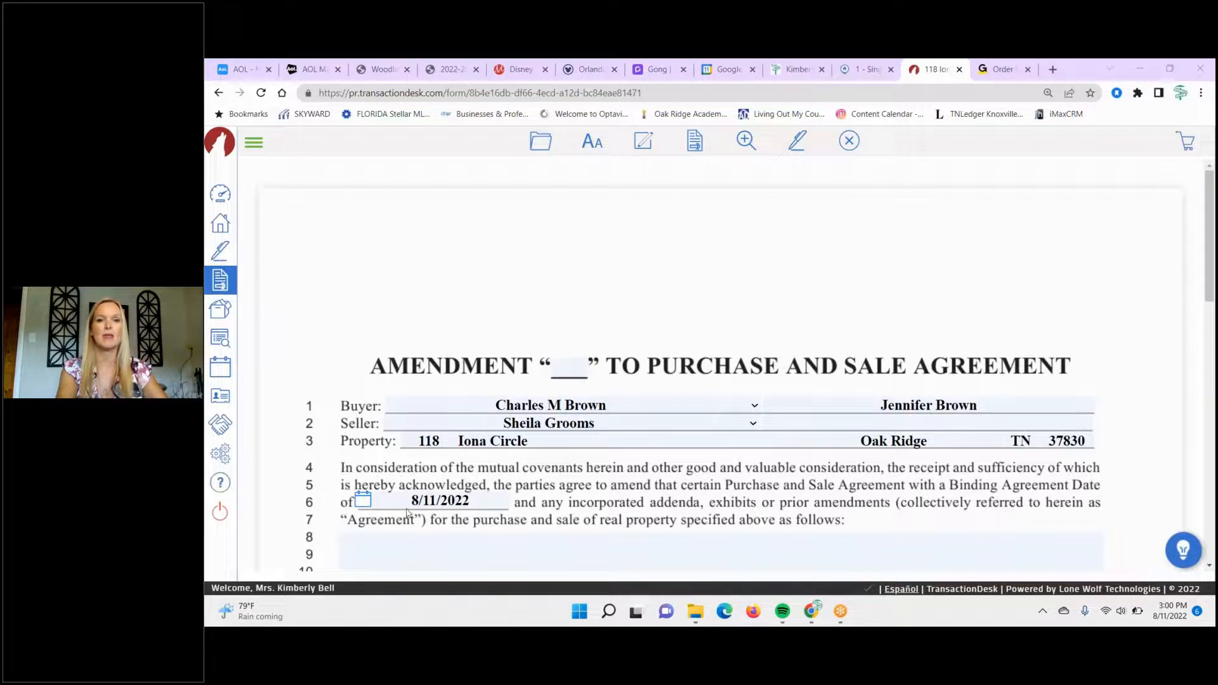
- Enter 1 as the amendment number and send the form to Authentisign
click(567, 370)
text(1)
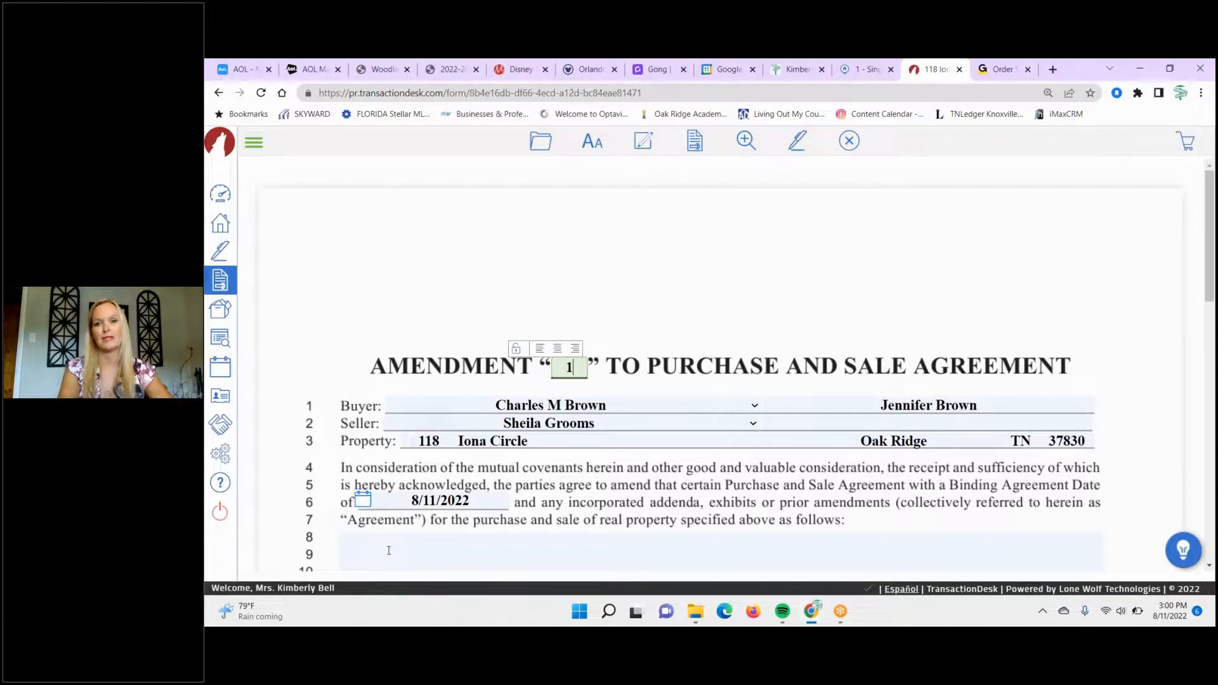
click(798, 141)
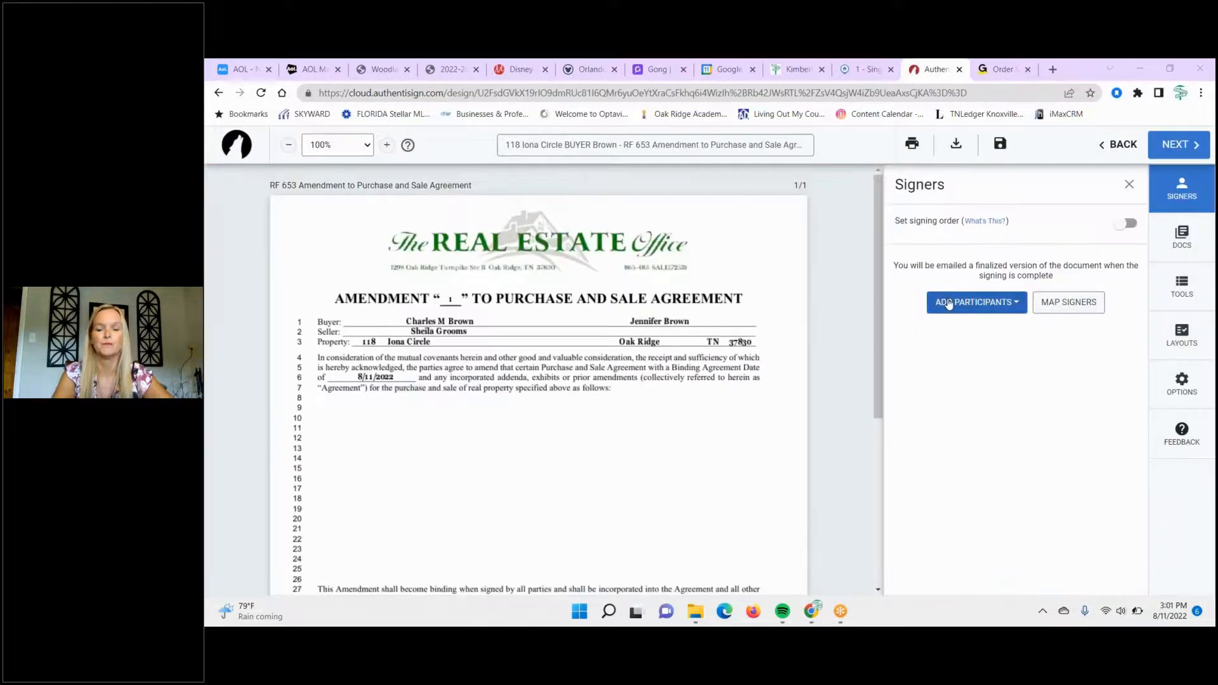
- Add a new participant, entering the signer's first name, last name and e-mail address
click(948, 303)
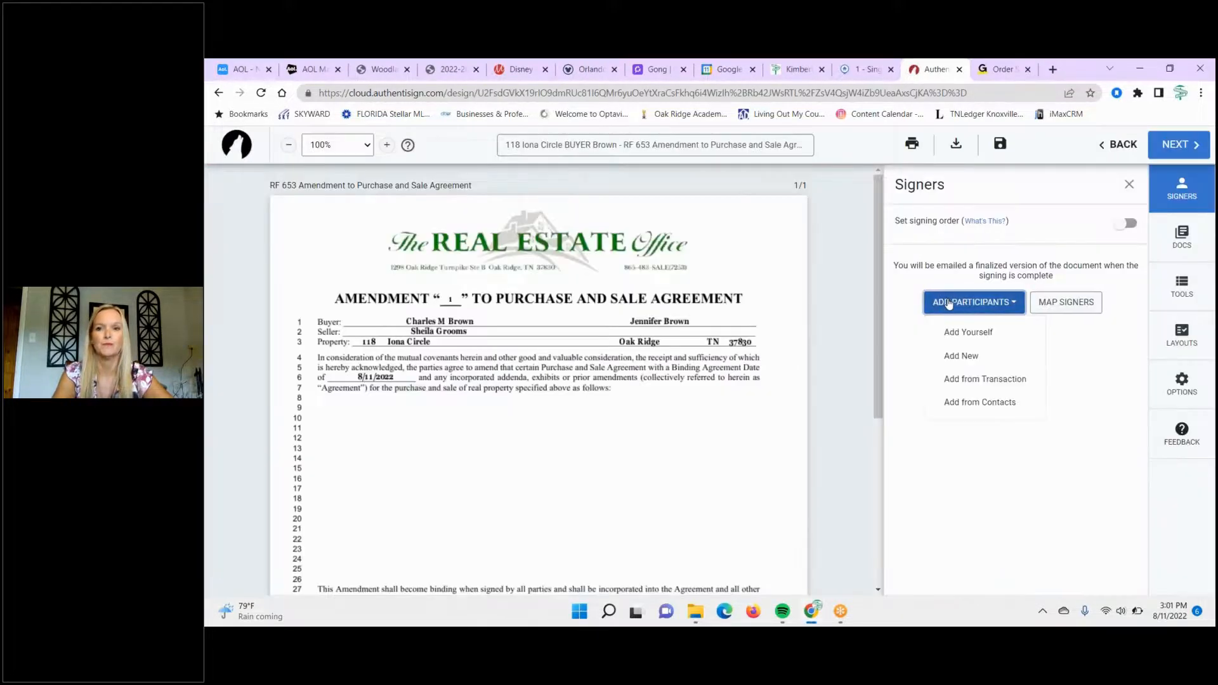
click(952, 366)
key(Tab)
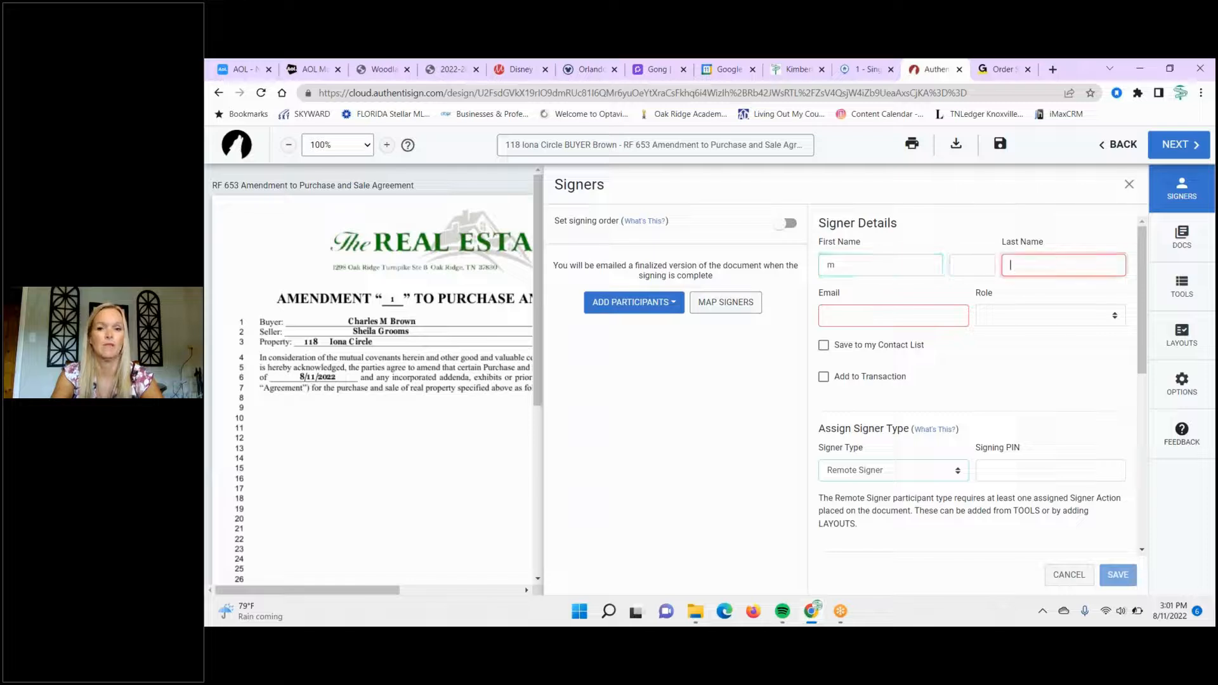
key(Tab)
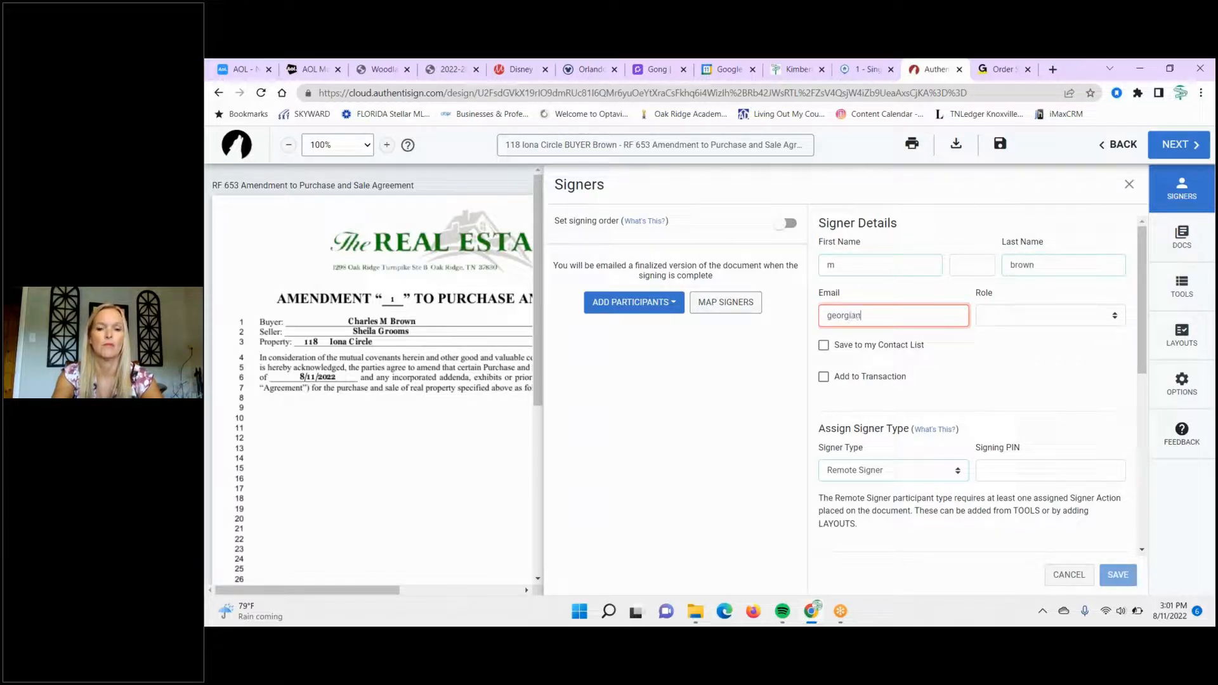
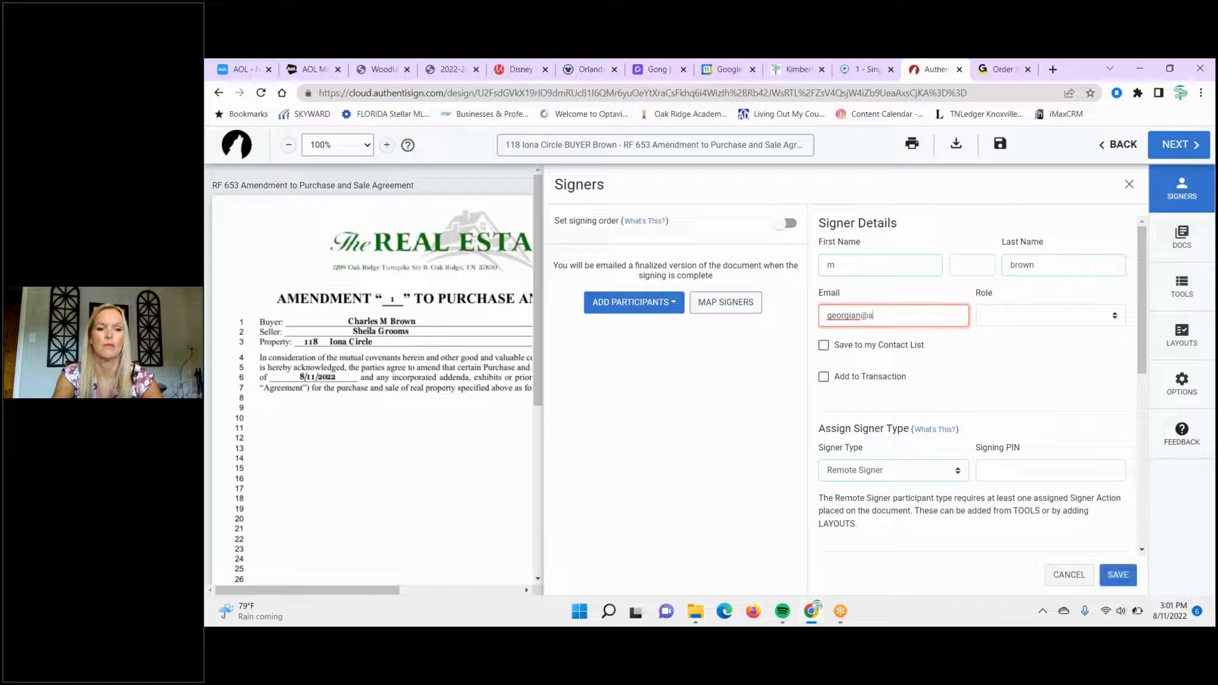
key(Tab)
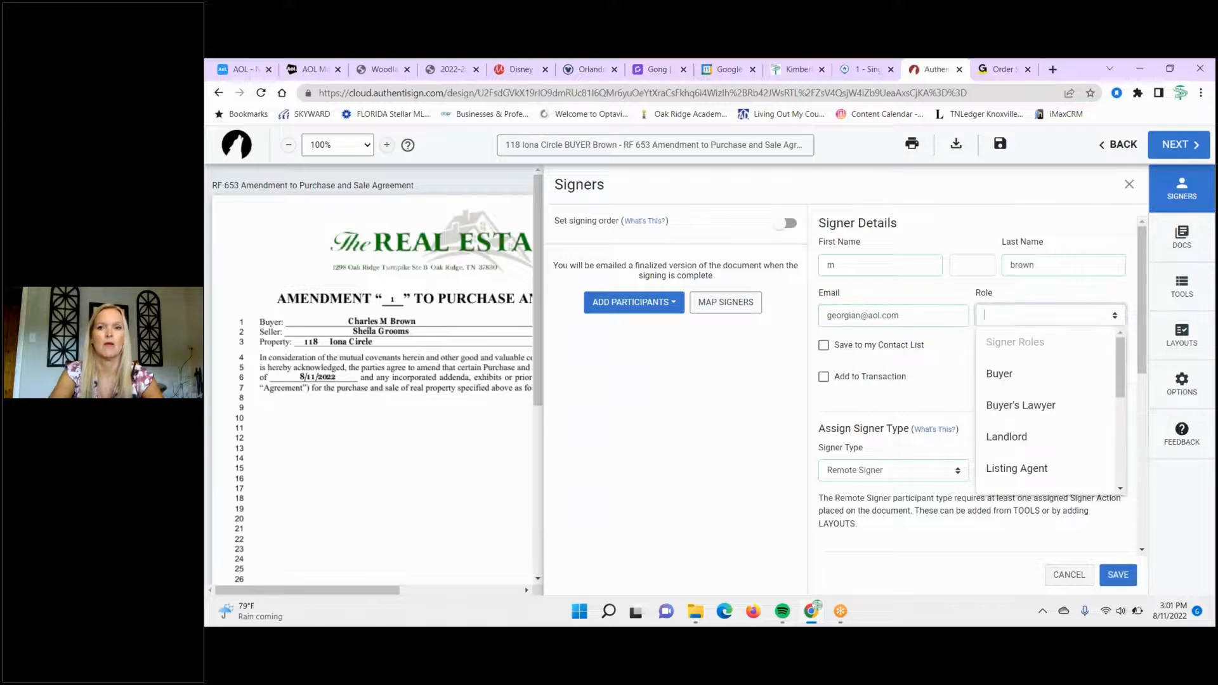
- Tick Save to my Contact List and Add to Transaction, then cancel the new signer's details
click(824, 347)
click(824, 378)
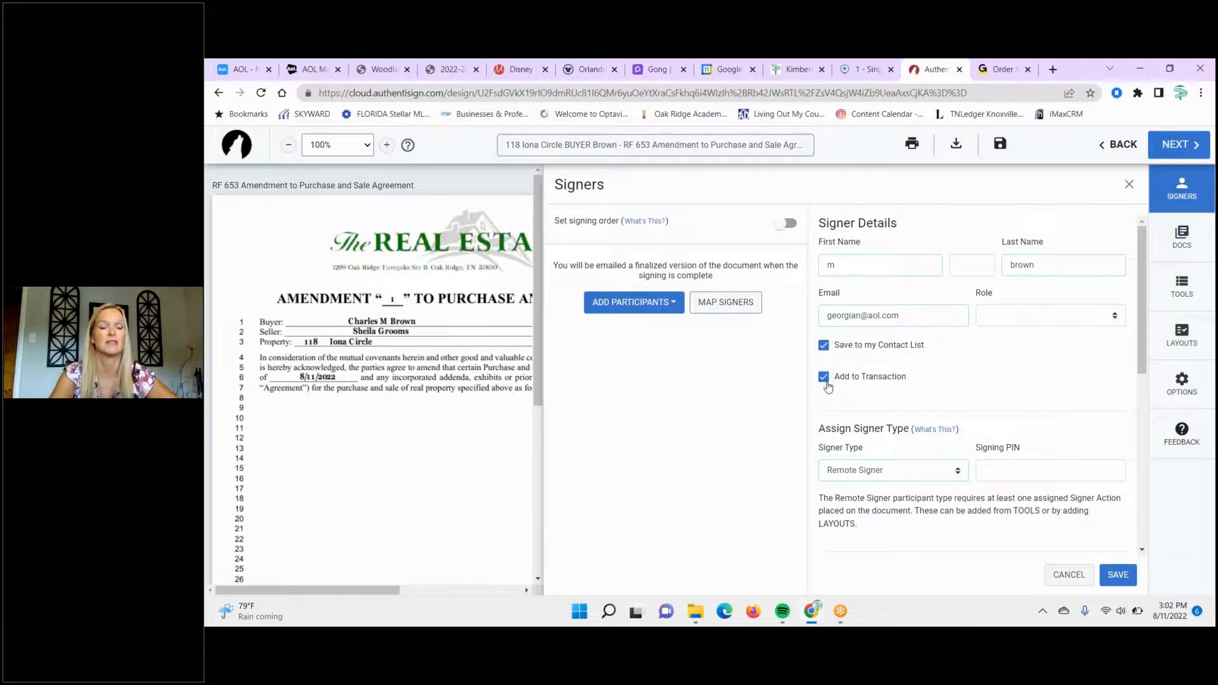
click(655, 314)
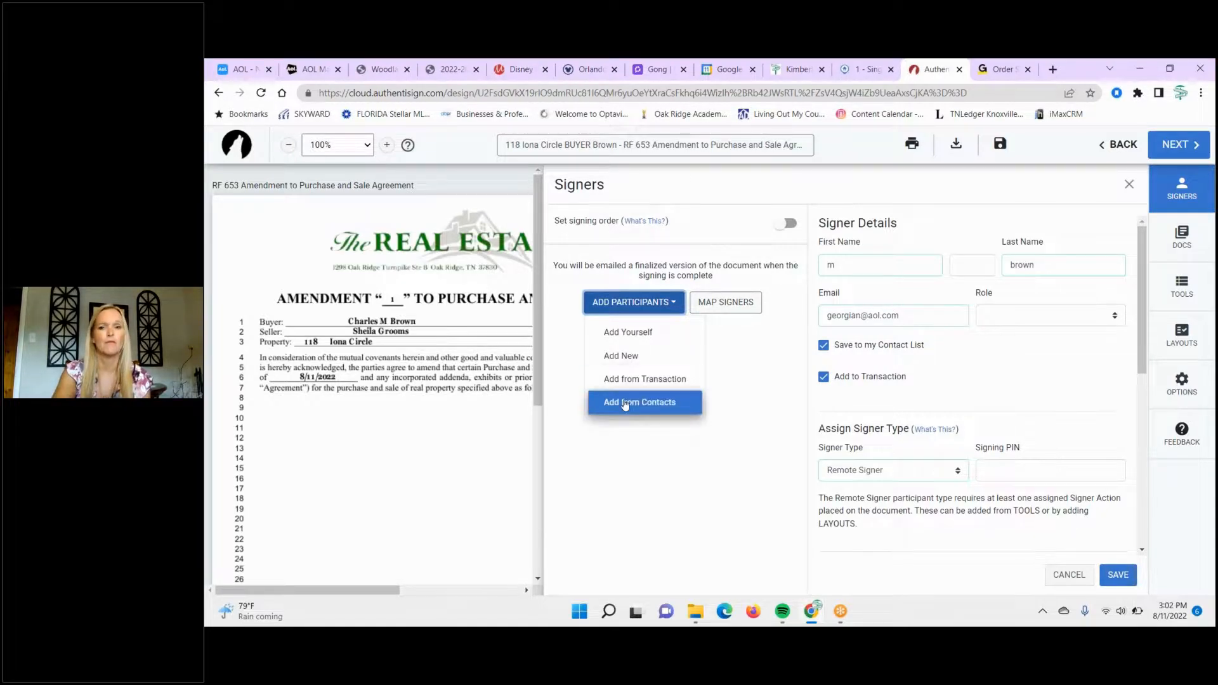
click(1069, 575)
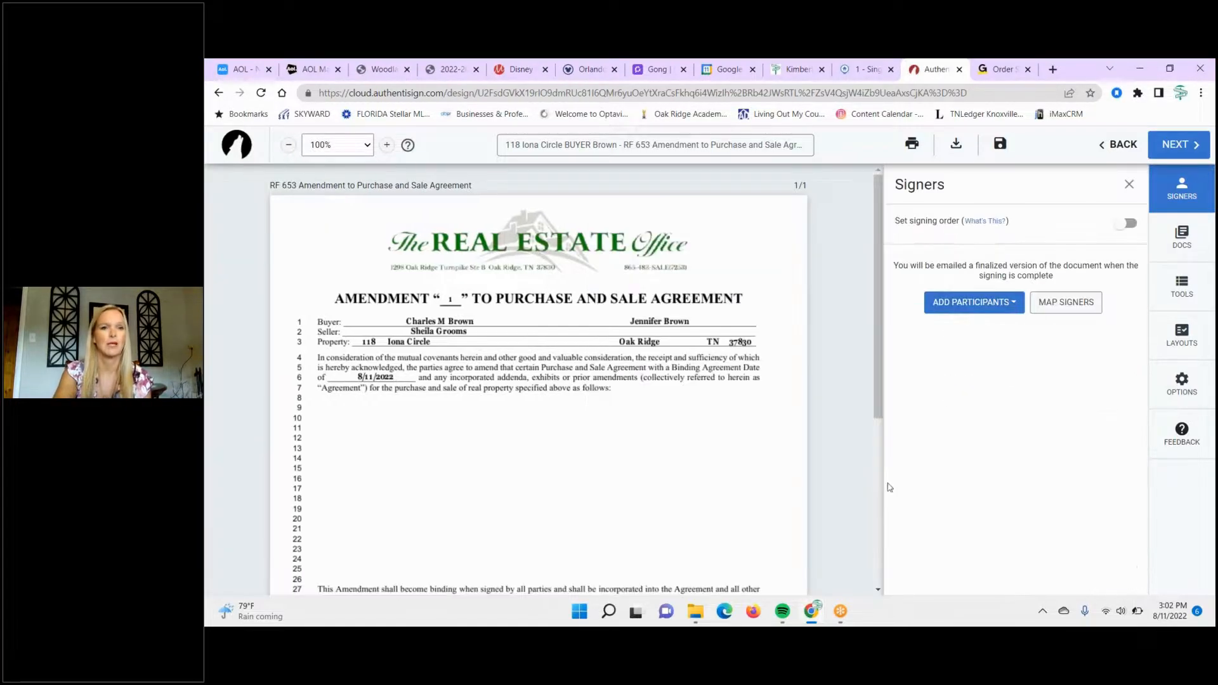